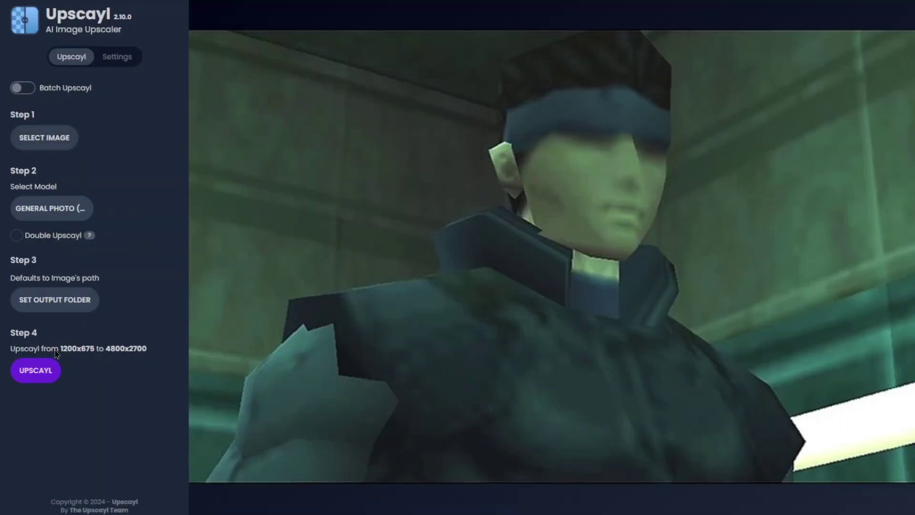
Upscale the loaded game screenshot to 4800x2700 with the General Photo model and inspect the before-and-after comparison
{"action": "left_click", "coordinate": [52, 371]}
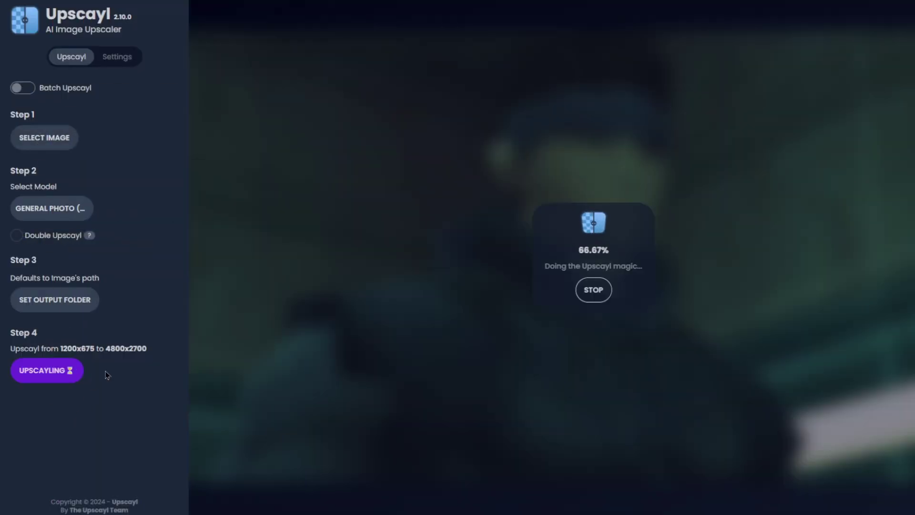
{"action": "scroll", "coordinate": [505, 245], "scroll_direction": "up", "scroll_amount": 3}
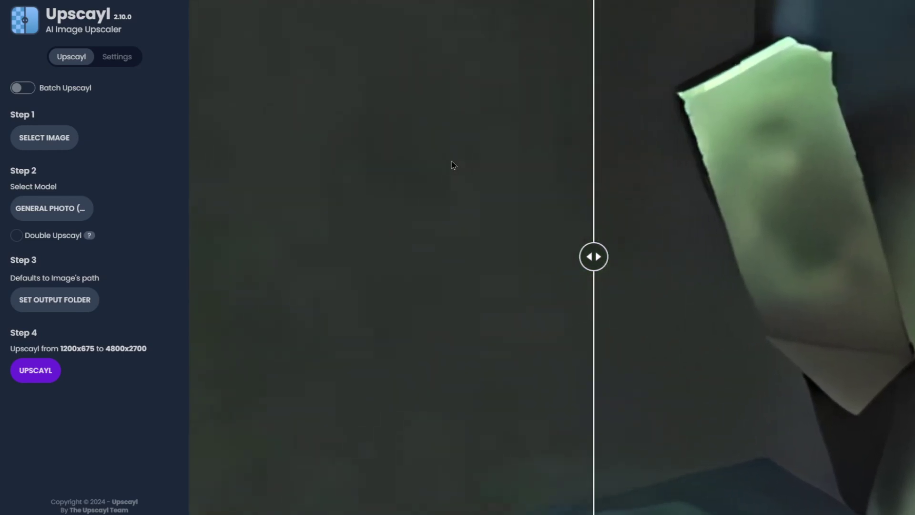
{"action": "left_click", "coordinate": [451, 166]}
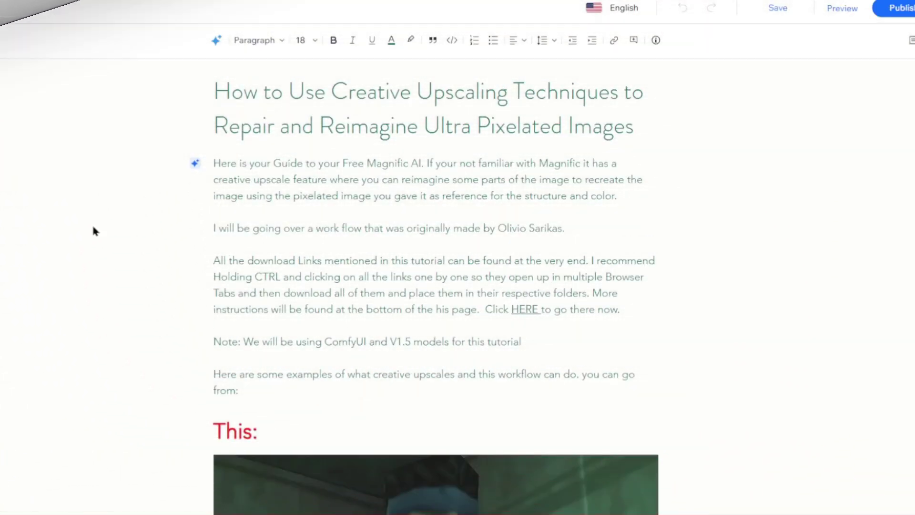
Read through the creative upscaling guide and examine its before-and-after example images
{"action": "scroll", "coordinate": [91, 224], "scroll_direction": "down", "scroll_amount": 3}
{"action": "scroll", "coordinate": [91, 230], "scroll_direction": "down", "scroll_amount": 10}
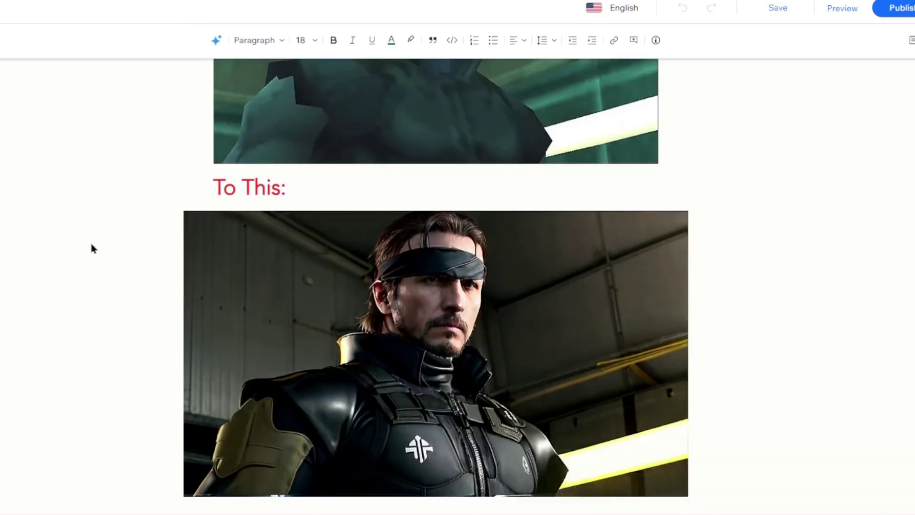
{"action": "scroll", "coordinate": [91, 246], "scroll_direction": "down", "scroll_amount": 8}
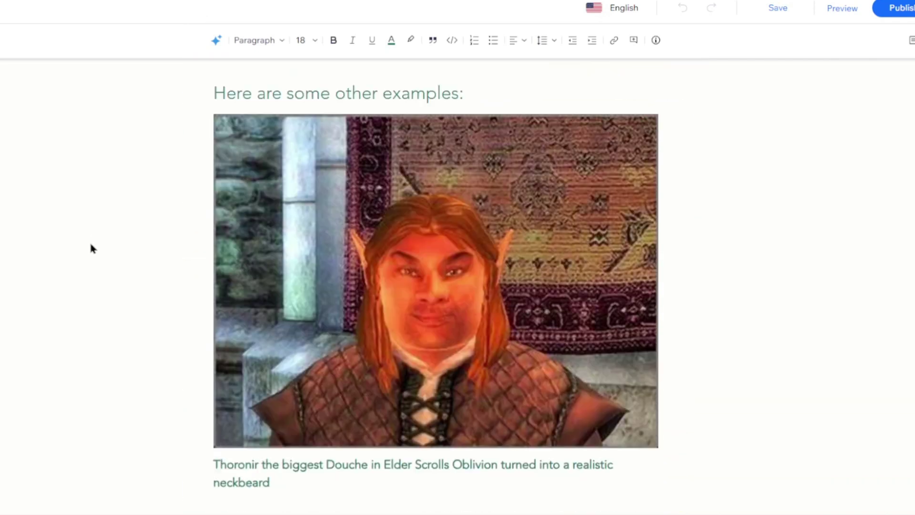
{"action": "scroll", "coordinate": [91, 245], "scroll_direction": "down", "scroll_amount": 3}
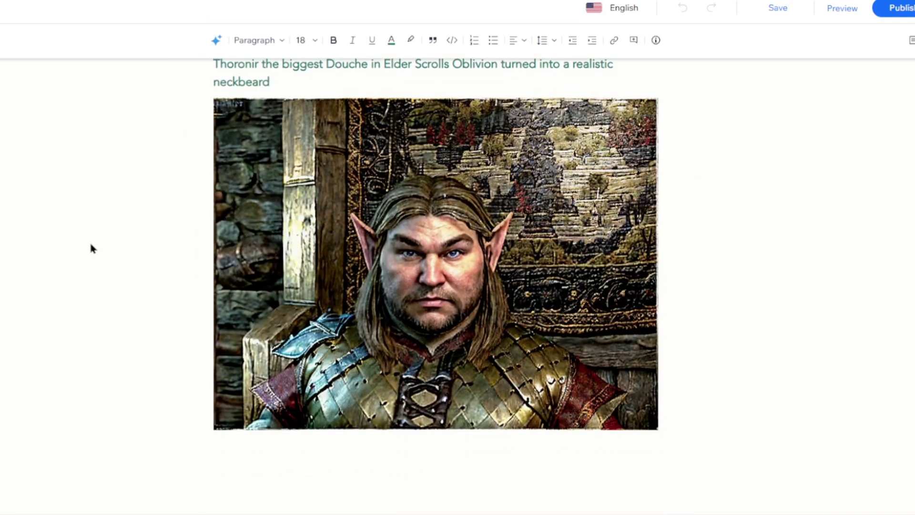
{"action": "scroll", "coordinate": [91, 246], "scroll_direction": "down", "scroll_amount": 7}
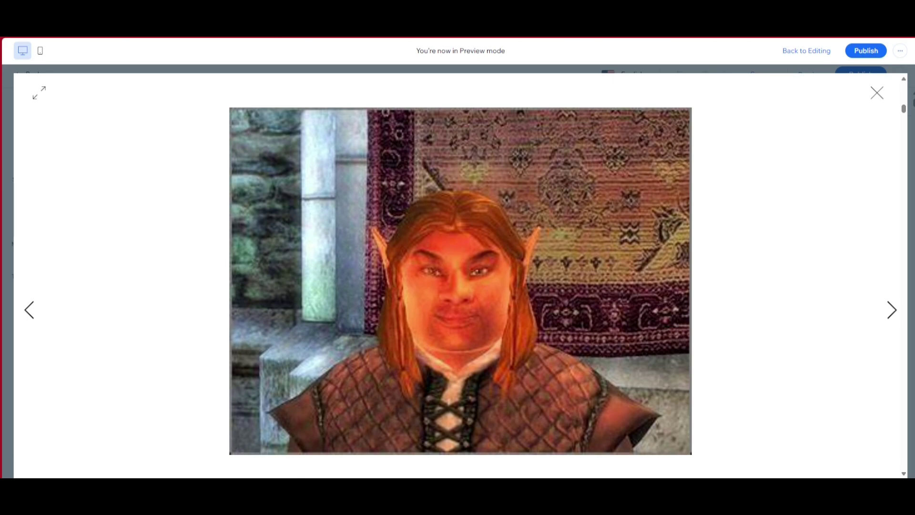
View the Oblivion elf and banknote portrait examples with their realistic versions in the guide's image gallery
{"action": "left_click", "coordinate": [892, 312]}
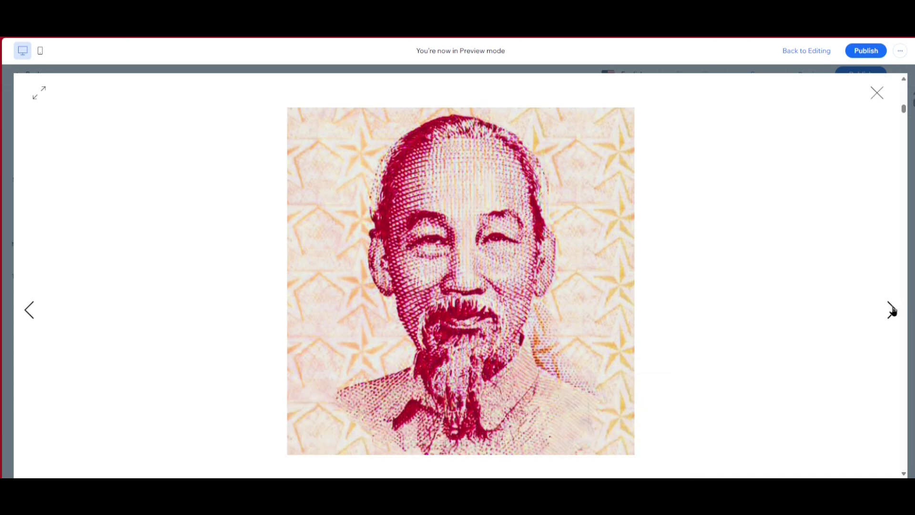
{"action": "left_click", "coordinate": [892, 311]}
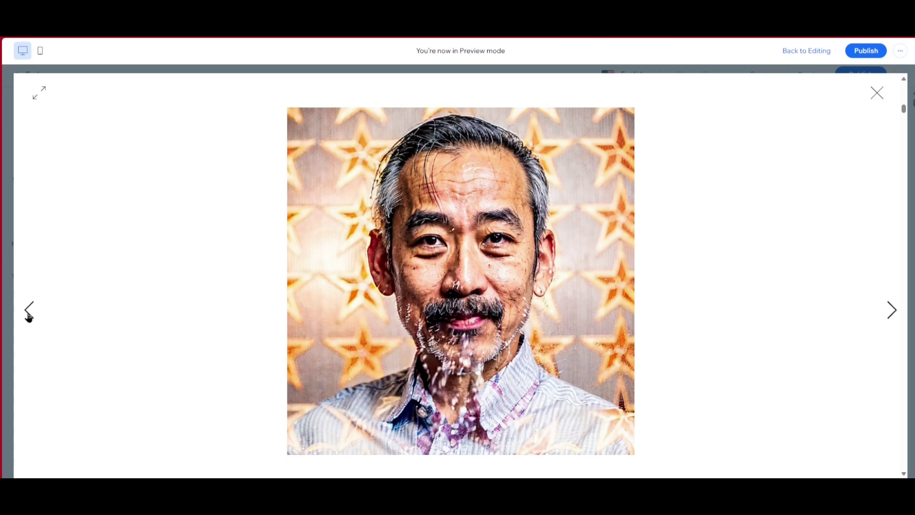
{"action": "left_click", "coordinate": [883, 315]}
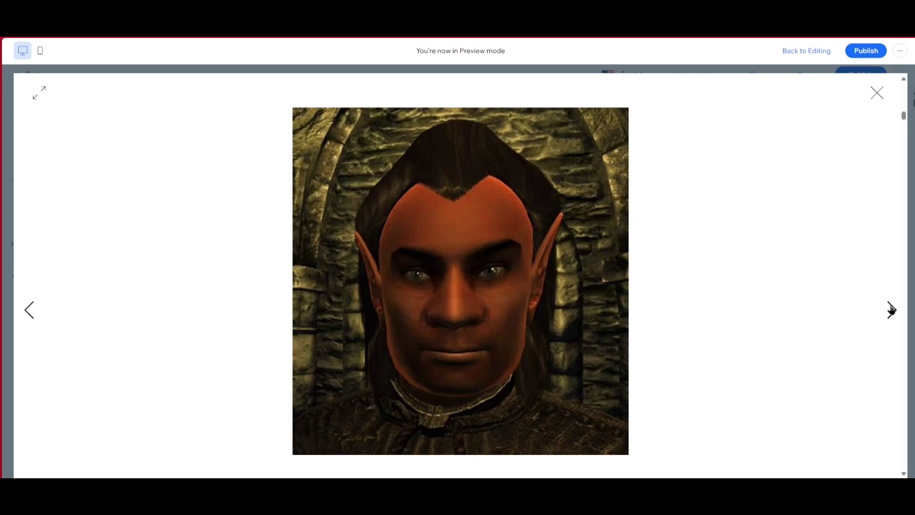
Compare the red-skinned elf portrait with its realistic re-imagined version, alternating between the two gallery images
{"action": "left_click", "coordinate": [890, 311]}
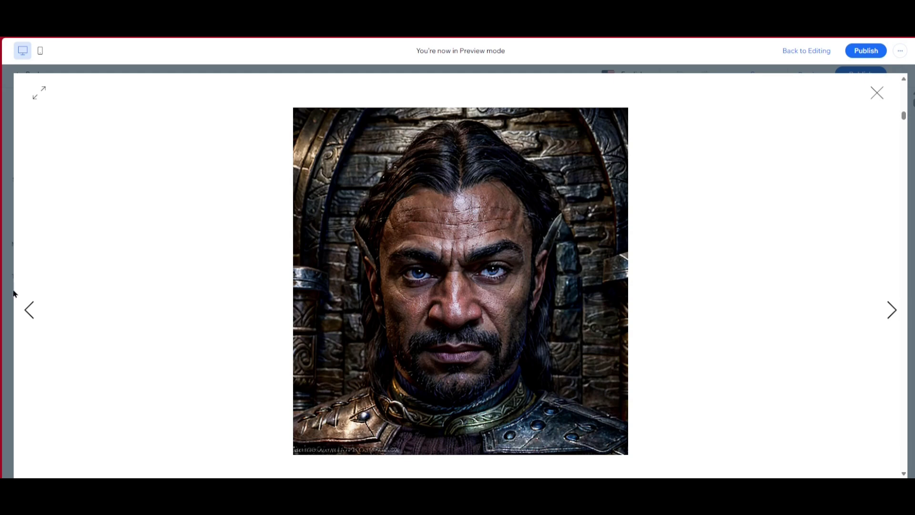
{"action": "left_click", "coordinate": [29, 310]}
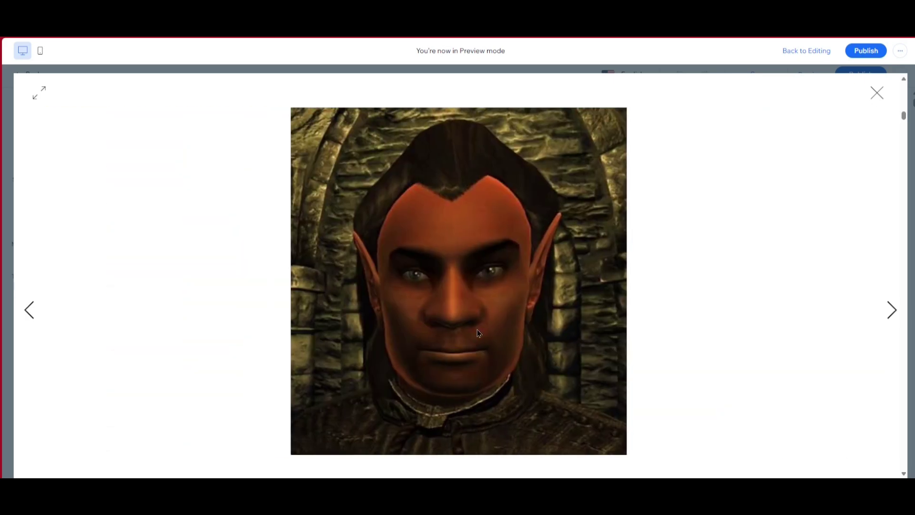
{"action": "left_click", "coordinate": [890, 310]}
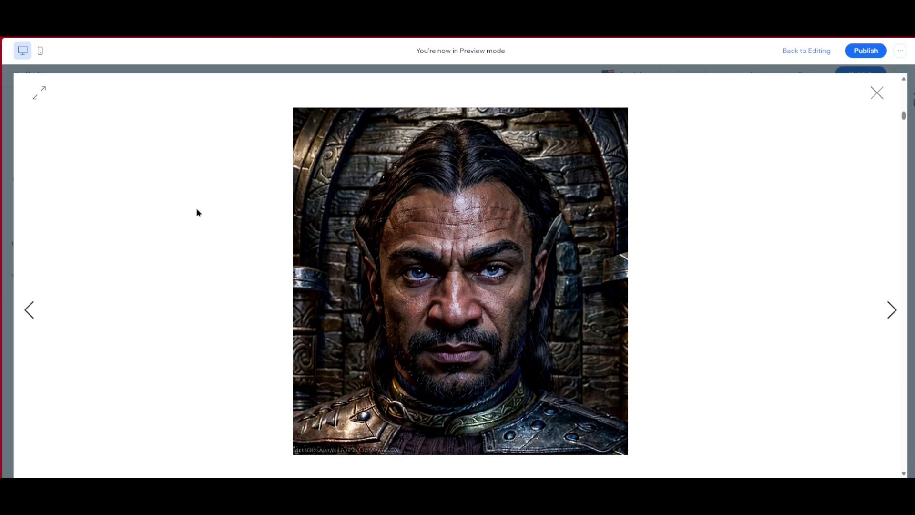
{"action": "left_click", "coordinate": [29, 310]}
{"action": "left_click", "coordinate": [891, 311]}
{"action": "left_click", "coordinate": [28, 310]}
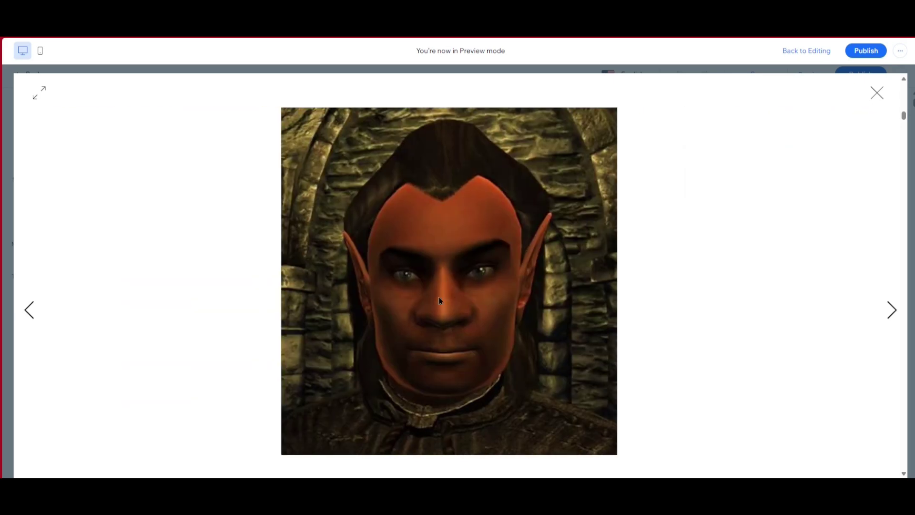
{"action": "left_click", "coordinate": [889, 312]}
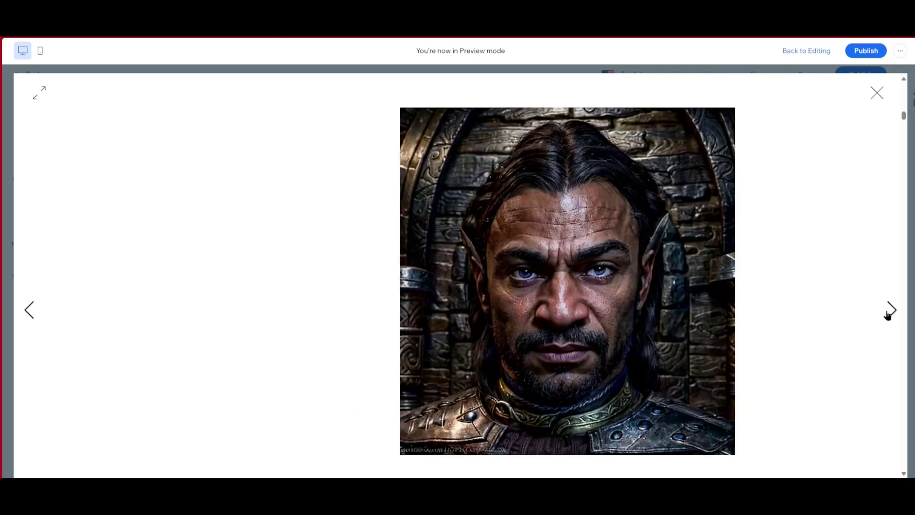
View the red-eyed elf, sword-wielding elf and female sniper examples in the image gallery
{"action": "left_click", "coordinate": [889, 310]}
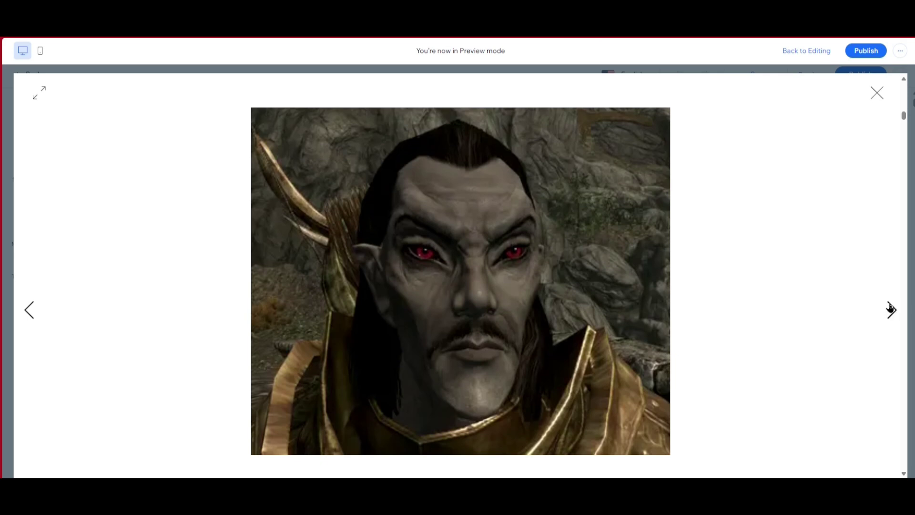
{"action": "left_click", "coordinate": [891, 310]}
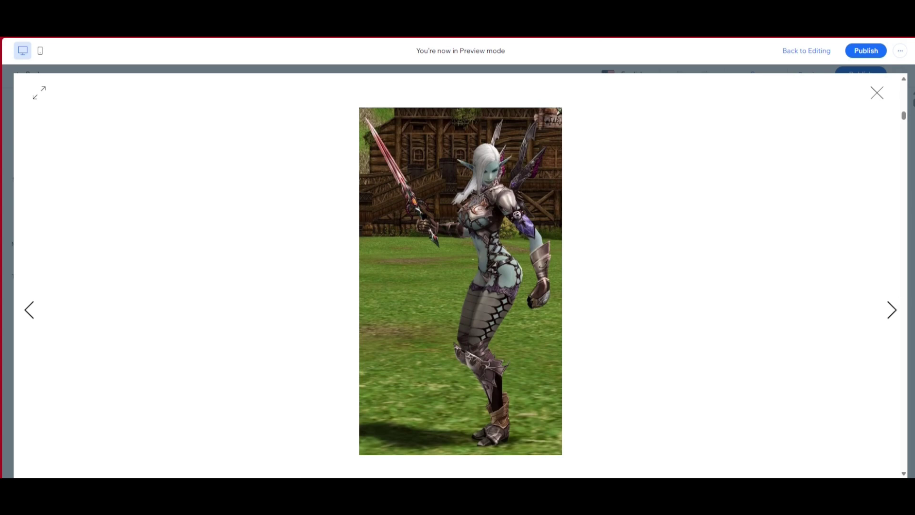
{"action": "left_click", "coordinate": [30, 310]}
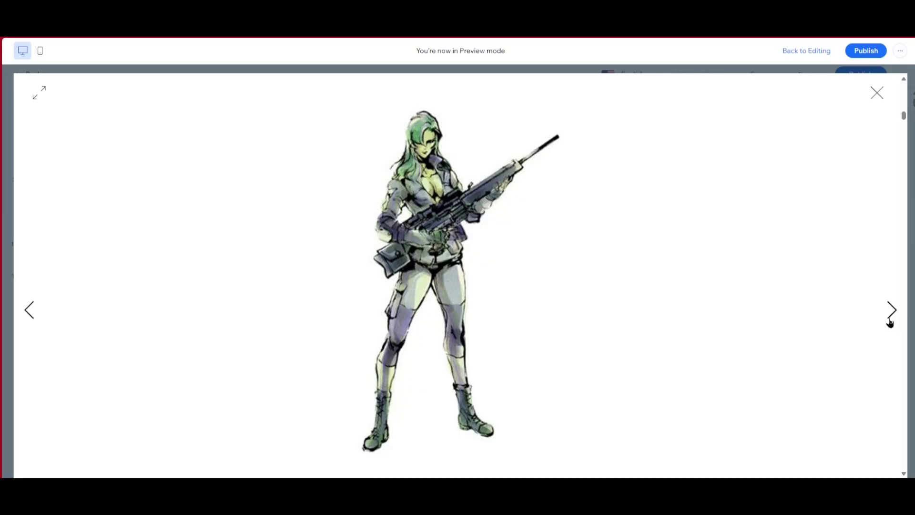
{"action": "left_click", "coordinate": [889, 323]}
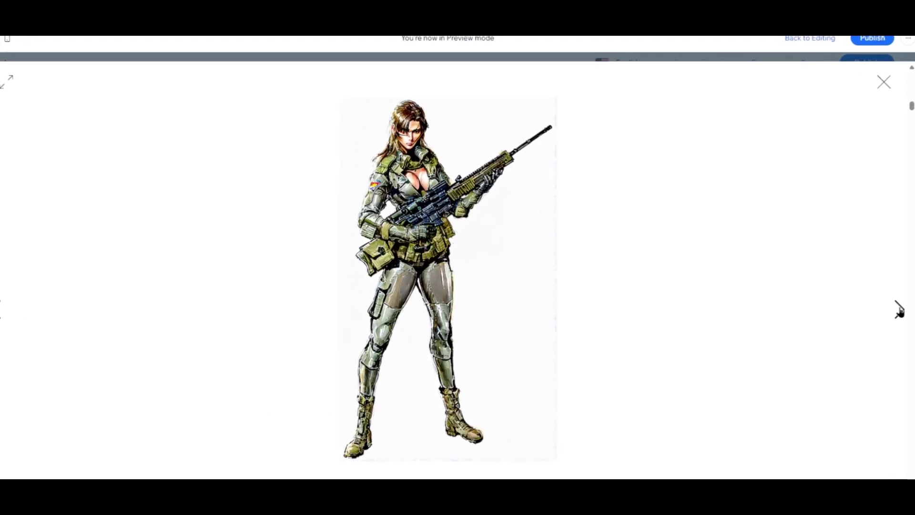
{"action": "left_click", "coordinate": [904, 309]}
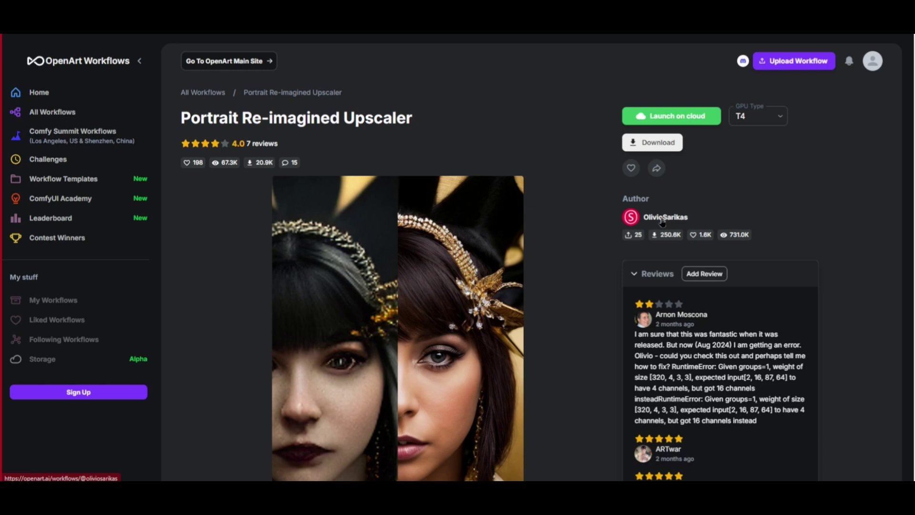
Download the Portrait Re-imagined Upscaler workflow from OpenArt and load its workflow file into the empty ComfyUI canvas
{"action": "left_click", "coordinate": [648, 143]}
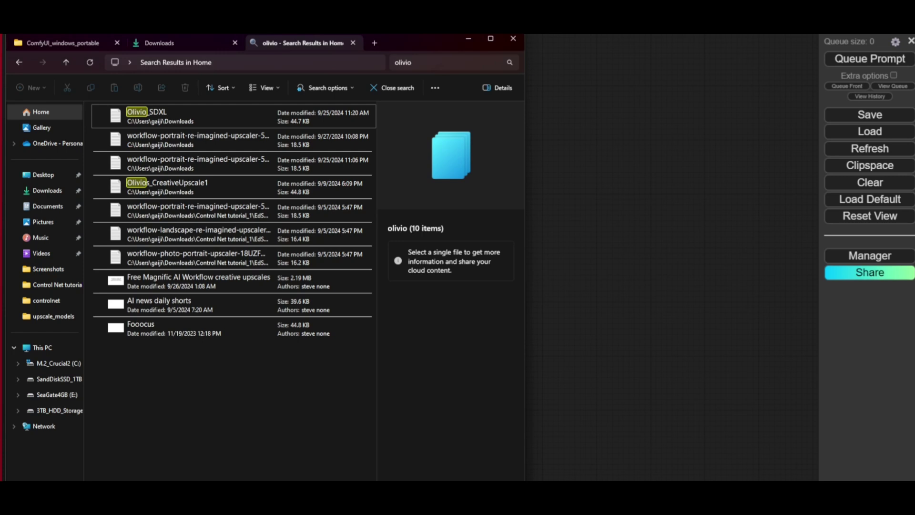
{"action": "left_click_drag", "start_coordinate": [426, 48], "coordinate": [823, 63]}
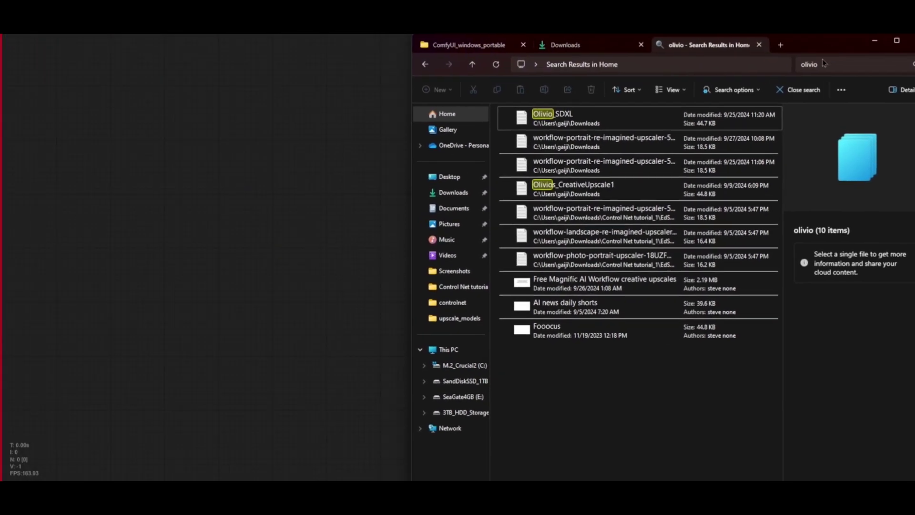
{"action": "left_click_drag", "start_coordinate": [548, 165], "coordinate": [231, 201]}
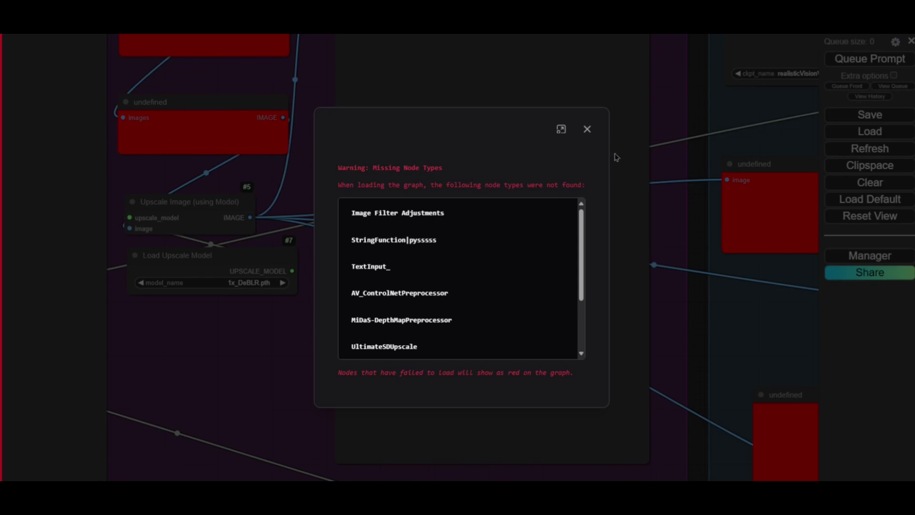
Review the full list of missing node types and dismiss the warning
{"action": "scroll", "coordinate": [486, 239], "scroll_direction": "down", "scroll_amount": 2}
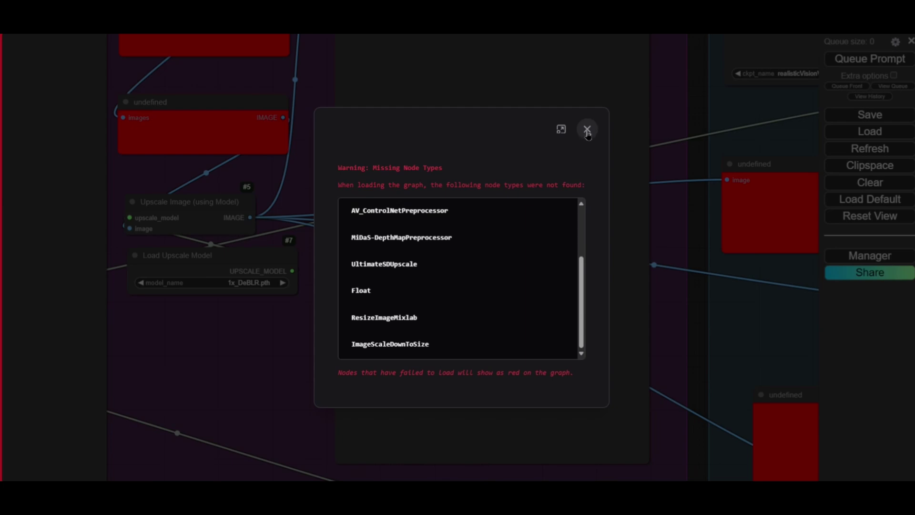
{"action": "scroll", "coordinate": [422, 265], "scroll_direction": "up", "scroll_amount": 3}
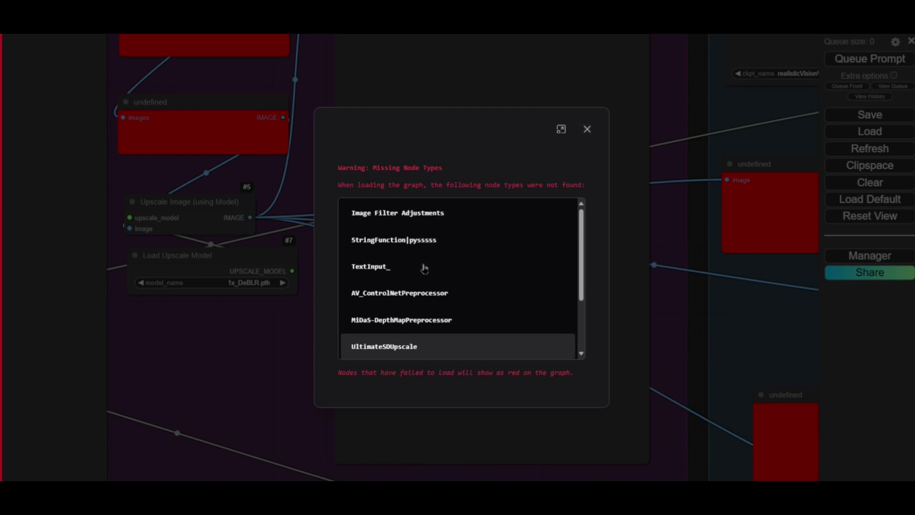
{"action": "left_click", "coordinate": [587, 128]}
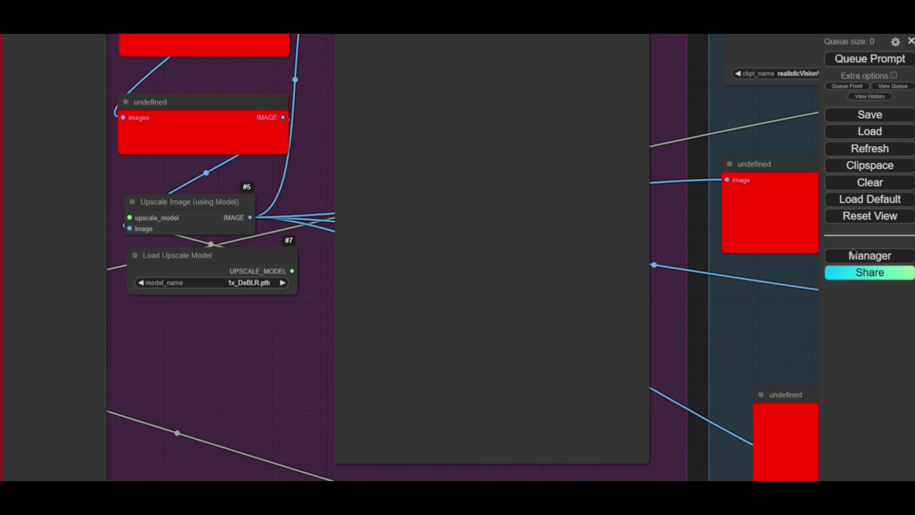
Select and install all the missing custom nodes for the loaded workflow in ComfyUI Manager
{"action": "left_click", "coordinate": [868, 256]}
{"action": "left_click", "coordinate": [515, 180]}
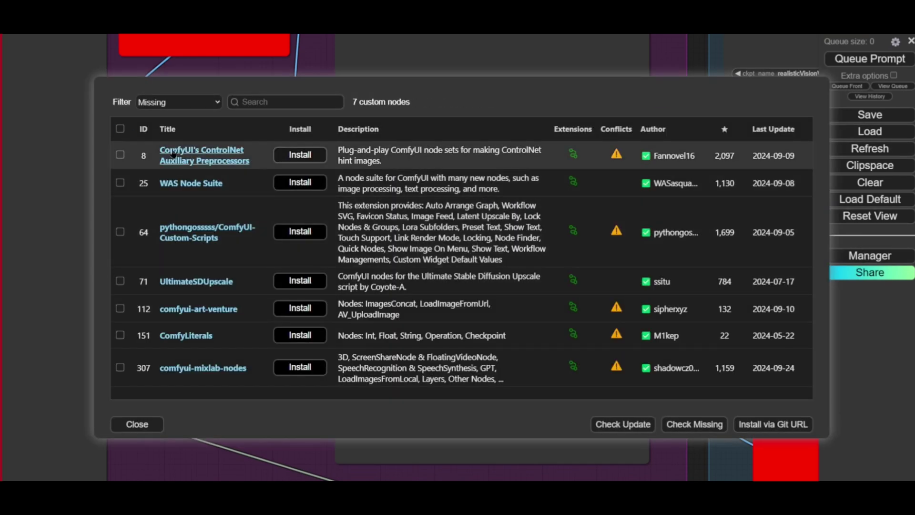
{"action": "left_click", "coordinate": [119, 129]}
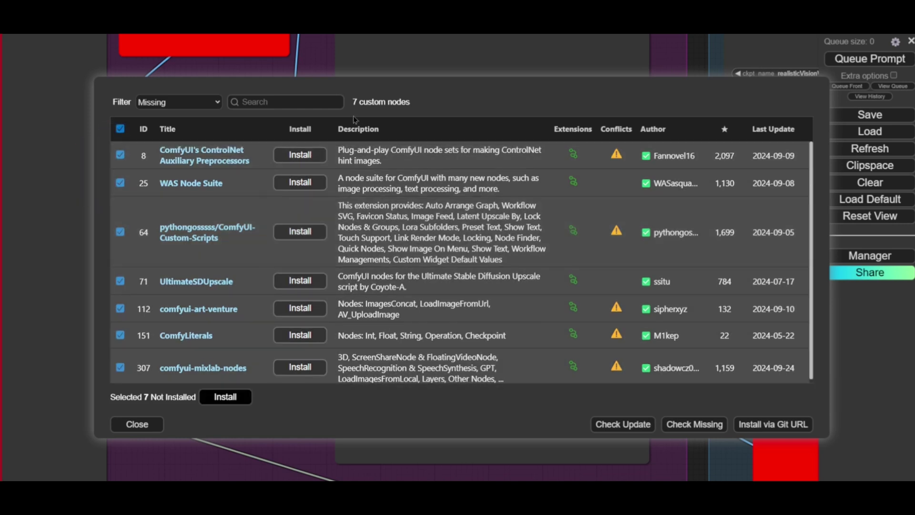
{"action": "left_click", "coordinate": [231, 400]}
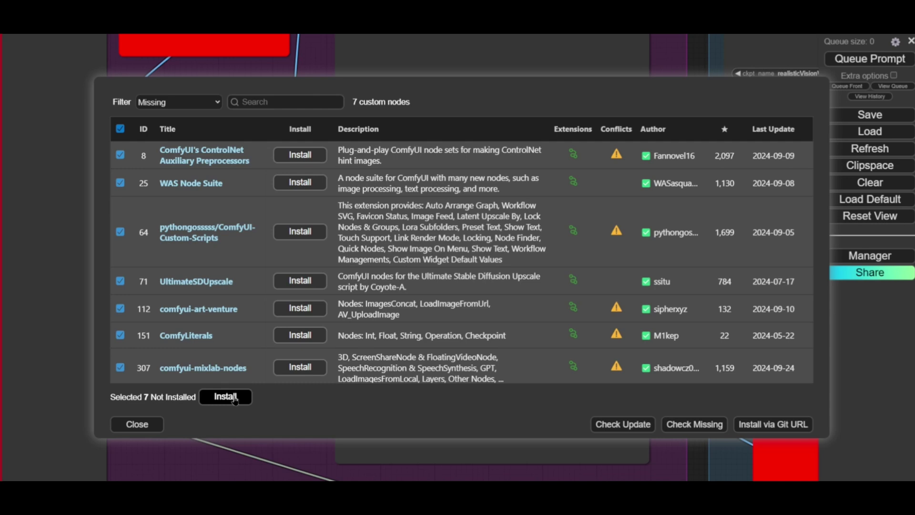
{"action": "left_click", "coordinate": [135, 424]}
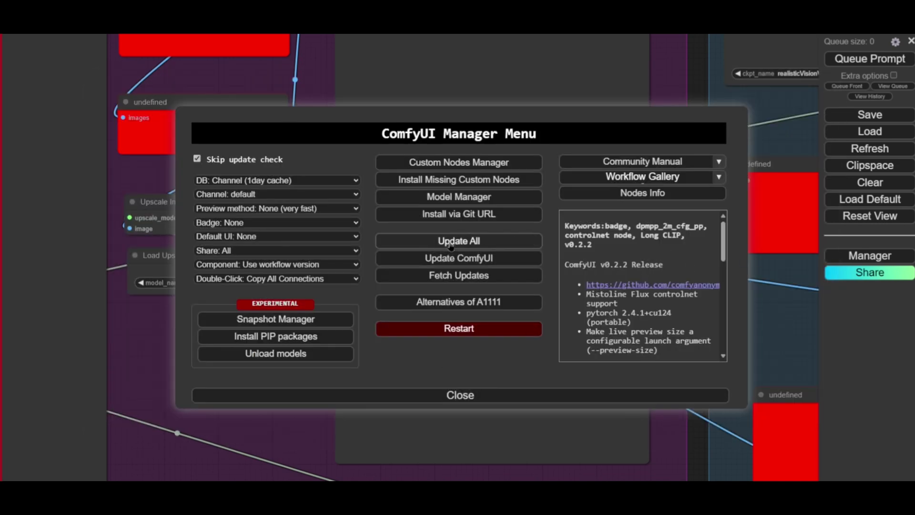
Update ComfyUI and all its extensions, and restart the server
{"action": "left_click", "coordinate": [431, 244]}
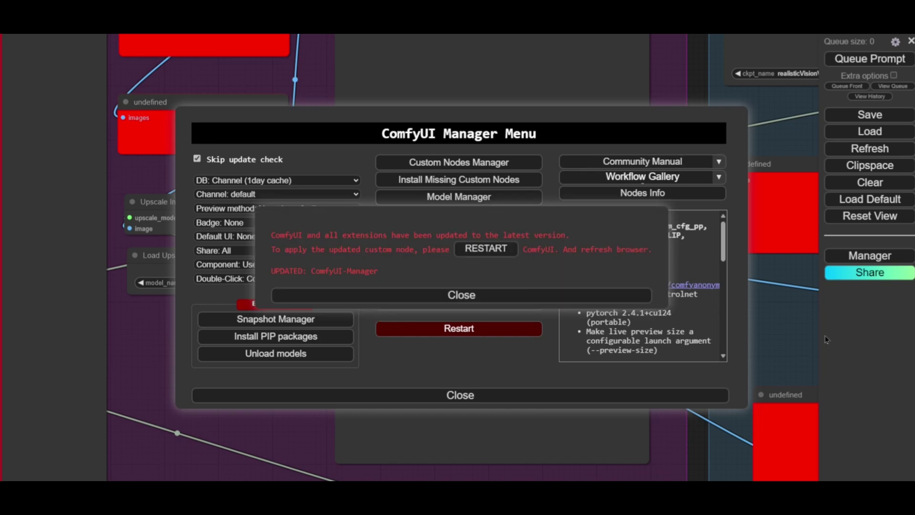
{"action": "left_click", "coordinate": [458, 330]}
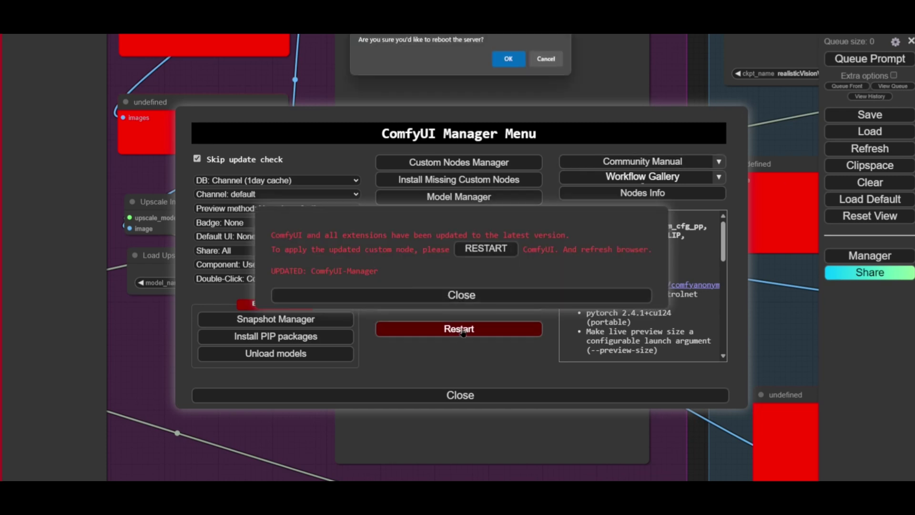
{"action": "left_click", "coordinate": [509, 59]}
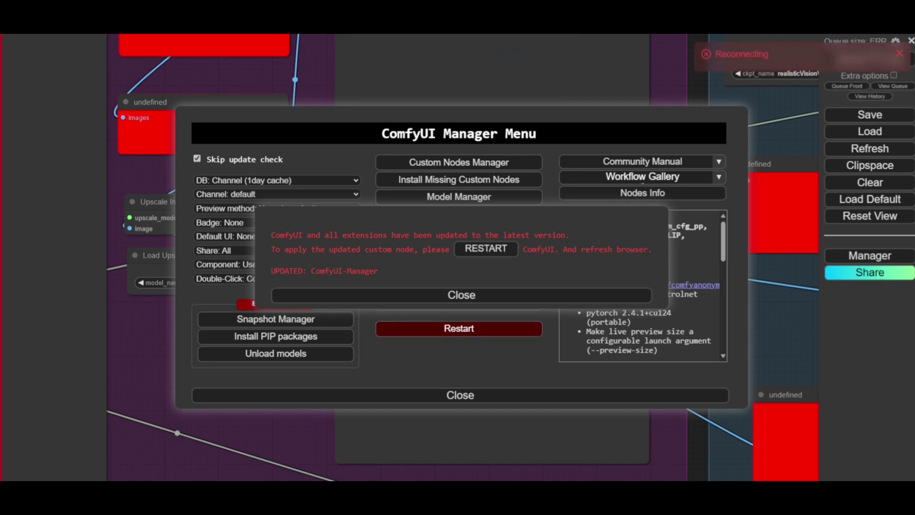
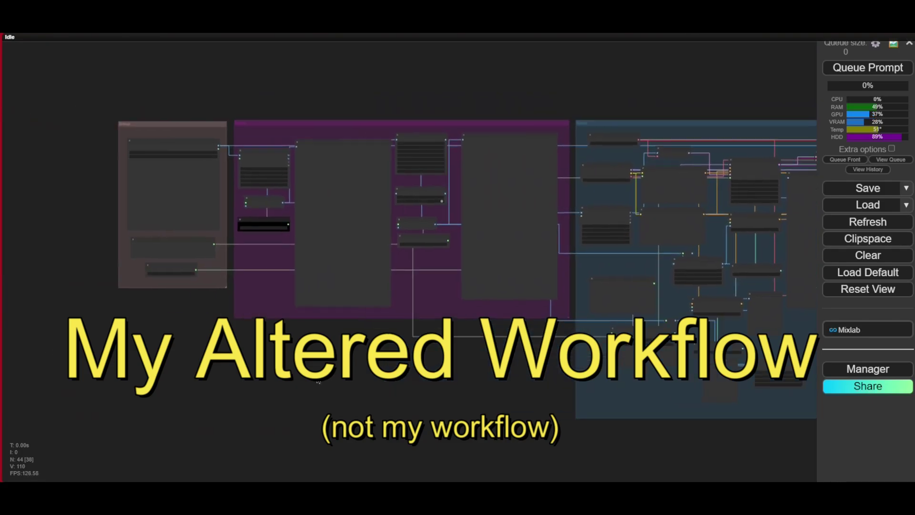
Examine the input nodes: Load Image, Custom Prompt and Denoise, along with the neighbouring resize and upscale nodes
{"action": "scroll", "coordinate": [171, 281], "scroll_direction": "up", "scroll_amount": 5}
{"action": "left_click_drag", "start_coordinate": [225, 464], "coordinate": [123, 429]}
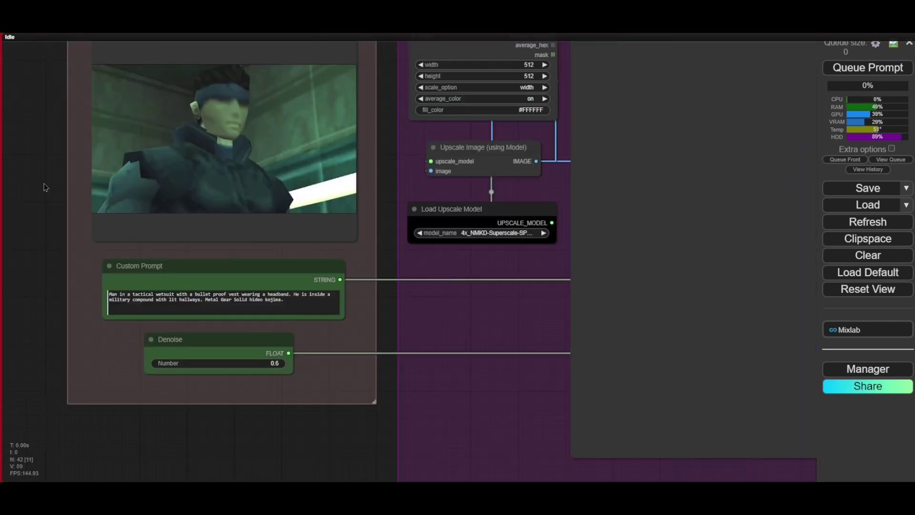
{"action": "left_click_drag", "start_coordinate": [45, 184], "coordinate": [40, 284]}
{"action": "scroll", "coordinate": [174, 221], "scroll_direction": "up", "scroll_amount": 3}
{"action": "scroll", "coordinate": [174, 221], "scroll_direction": "up", "scroll_amount": 1}
{"action": "scroll", "coordinate": [334, 305], "scroll_direction": "down", "scroll_amount": 3}
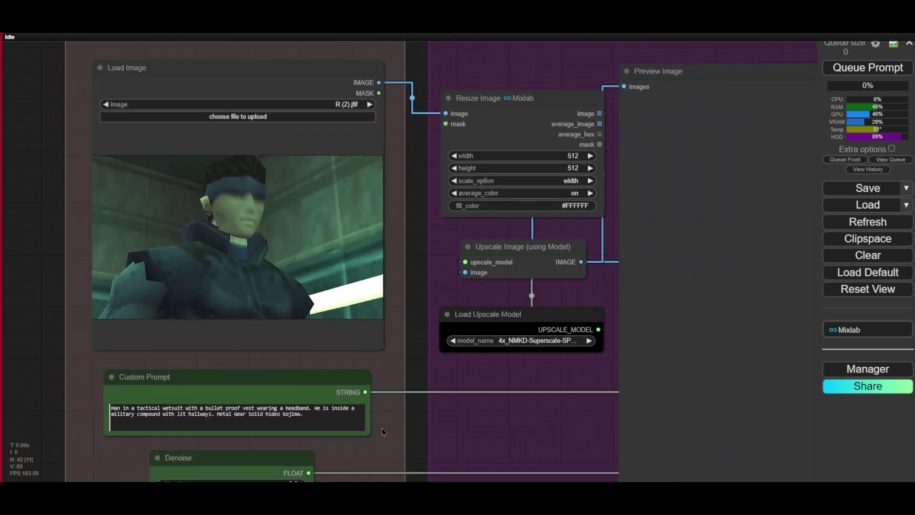
{"action": "left_click_drag", "start_coordinate": [382, 432], "coordinate": [392, 333]}
{"action": "left_click_drag", "start_coordinate": [359, 395], "coordinate": [295, 398]}
{"action": "left_click_drag", "start_coordinate": [511, 320], "coordinate": [371, 324]}
Survey the rest of the workflow, from the image preparation group through the KSampler and ControlNet nodes to Ultimate SD Upscale
{"action": "scroll", "coordinate": [395, 327], "scroll_direction": "down", "scroll_amount": 2}
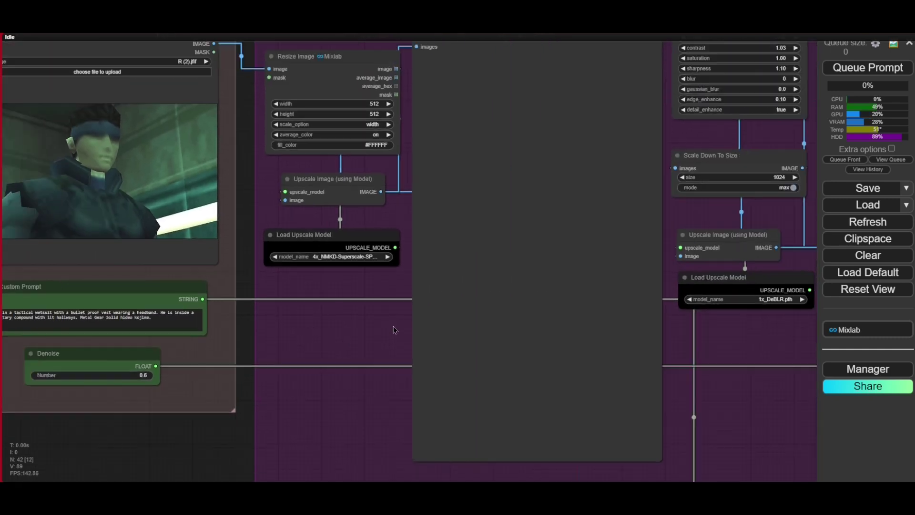
{"action": "scroll", "coordinate": [395, 327], "scroll_direction": "down", "scroll_amount": 2}
{"action": "left_click_drag", "start_coordinate": [278, 364], "coordinate": [187, 394]}
{"action": "scroll", "coordinate": [454, 407], "scroll_direction": "down", "scroll_amount": 1}
{"action": "scroll", "coordinate": [455, 407], "scroll_direction": "down", "scroll_amount": 2}
{"action": "left_click_drag", "start_coordinate": [533, 420], "coordinate": [464, 424]}
{"action": "left_click_drag", "start_coordinate": [578, 363], "coordinate": [239, 320]}
{"action": "left_click_drag", "start_coordinate": [653, 420], "coordinate": [240, 393]}
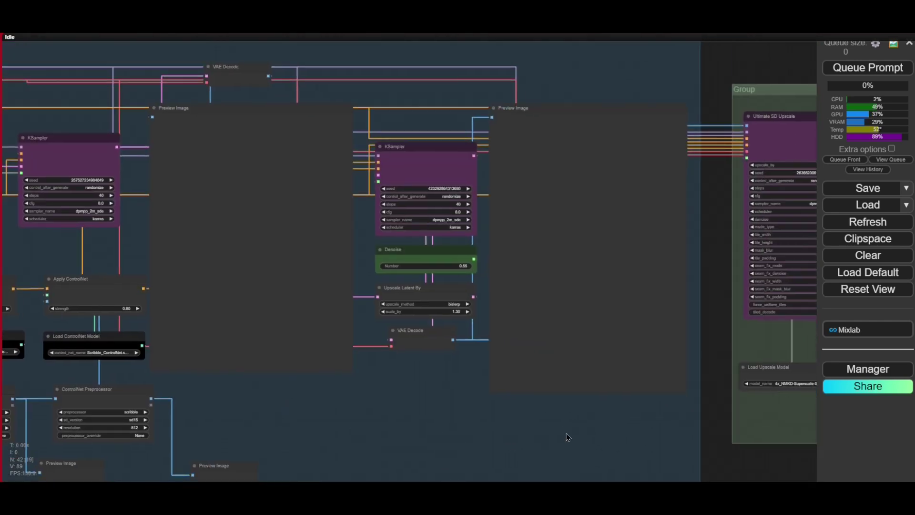
{"action": "left_click_drag", "start_coordinate": [580, 430], "coordinate": [235, 413]}
Inspect the model name in the Load Upscale Model node beneath Ultimate SD Upscale
{"action": "right_click", "coordinate": [434, 357]}
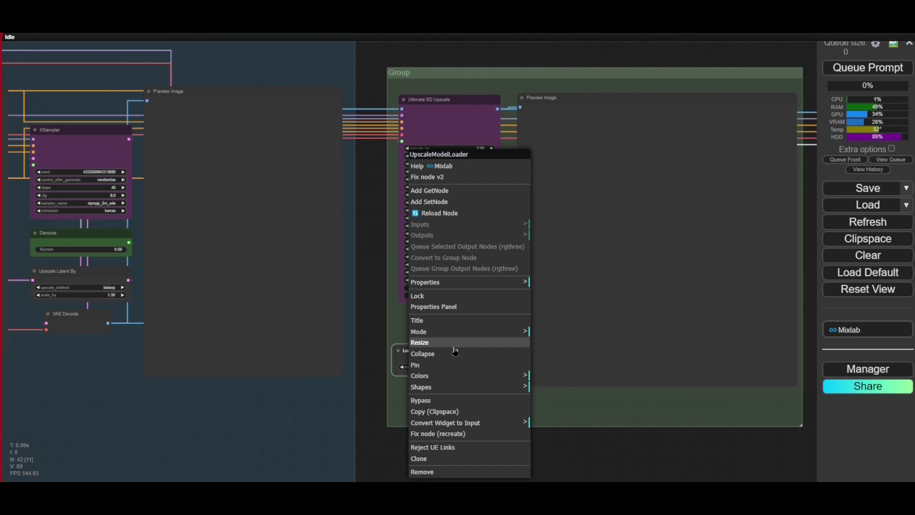
{"action": "left_click", "coordinate": [455, 351]}
{"action": "scroll", "coordinate": [476, 429], "scroll_direction": "up", "scroll_amount": 5}
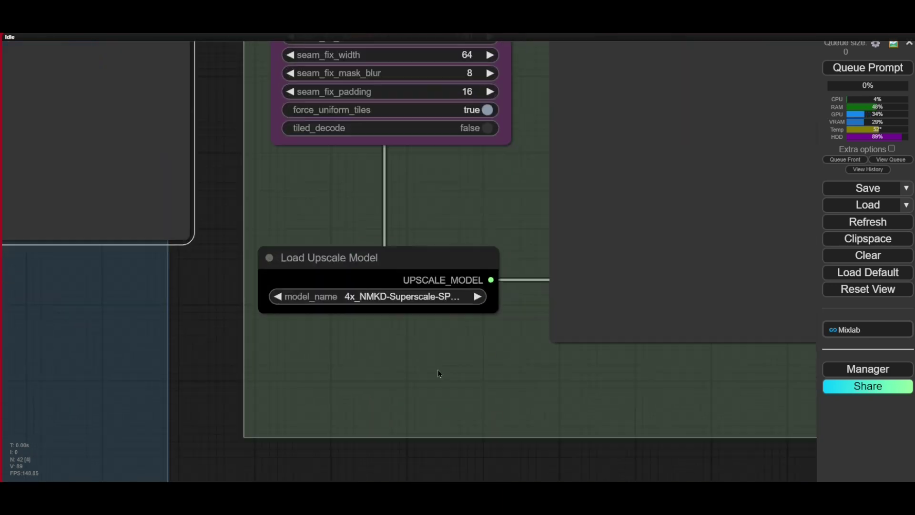
{"action": "scroll", "coordinate": [381, 343], "scroll_direction": "up", "scroll_amount": 4}
{"action": "left_click_drag", "start_coordinate": [430, 364], "coordinate": [433, 399]}
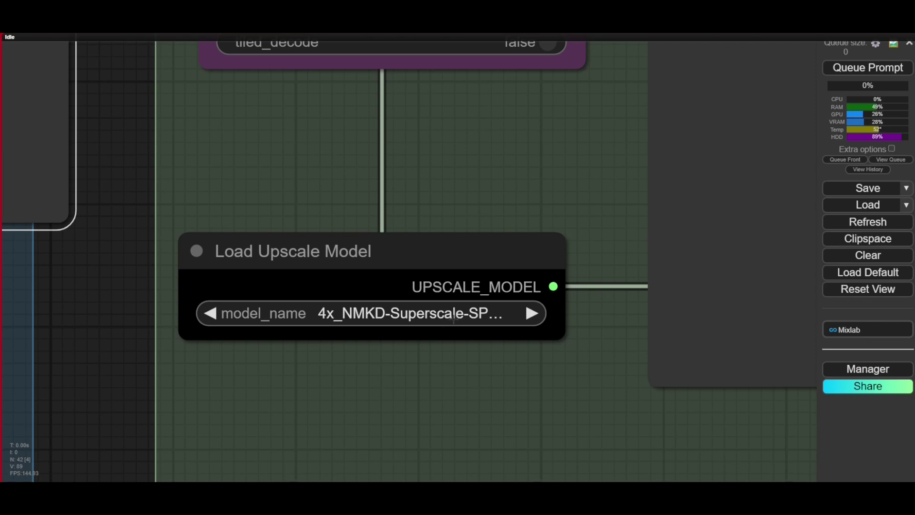
Go back to the purple image preparation group and inspect the model name in its first Load Upscale Model node
{"action": "scroll", "coordinate": [470, 351], "scroll_direction": "down", "scroll_amount": 2}
{"action": "left_click_drag", "start_coordinate": [331, 400], "coordinate": [493, 329]}
{"action": "scroll", "coordinate": [493, 329], "scroll_direction": "down", "scroll_amount": 4}
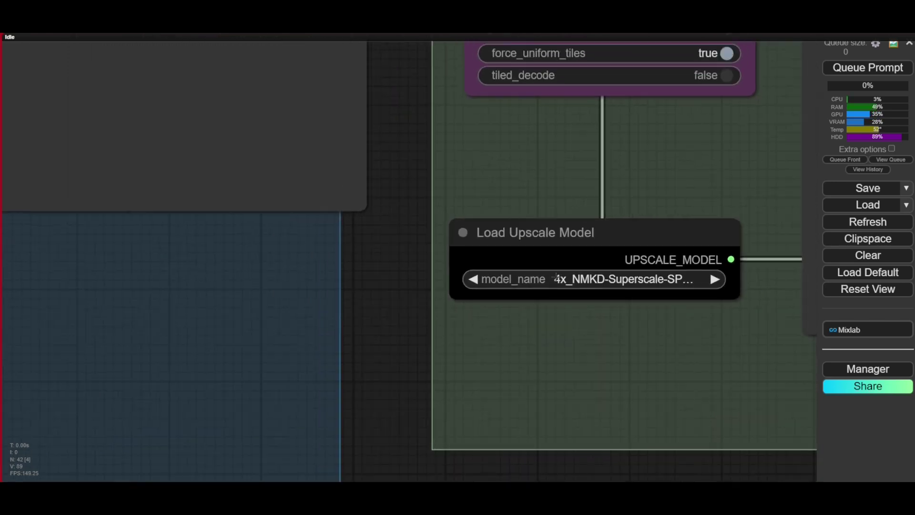
{"action": "left_click_drag", "start_coordinate": [262, 400], "coordinate": [477, 442]}
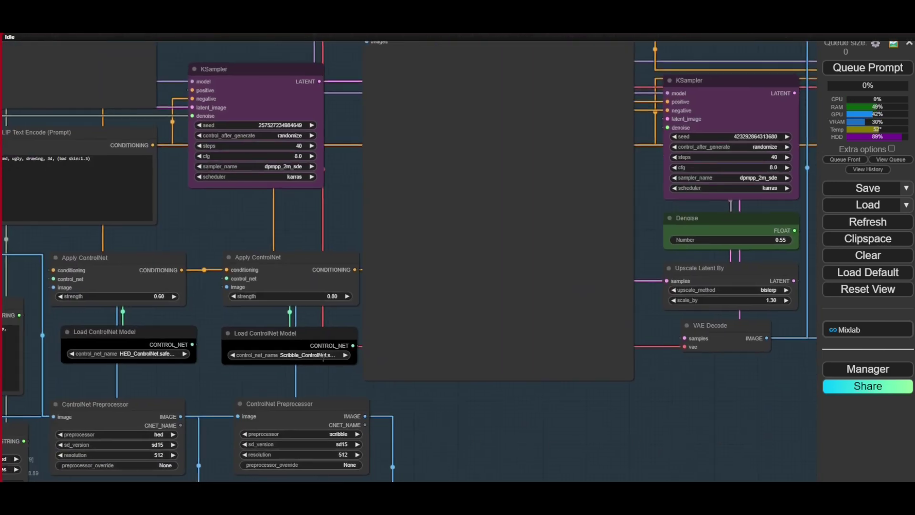
{"action": "left_click_drag", "start_coordinate": [47, 171], "coordinate": [480, 268]}
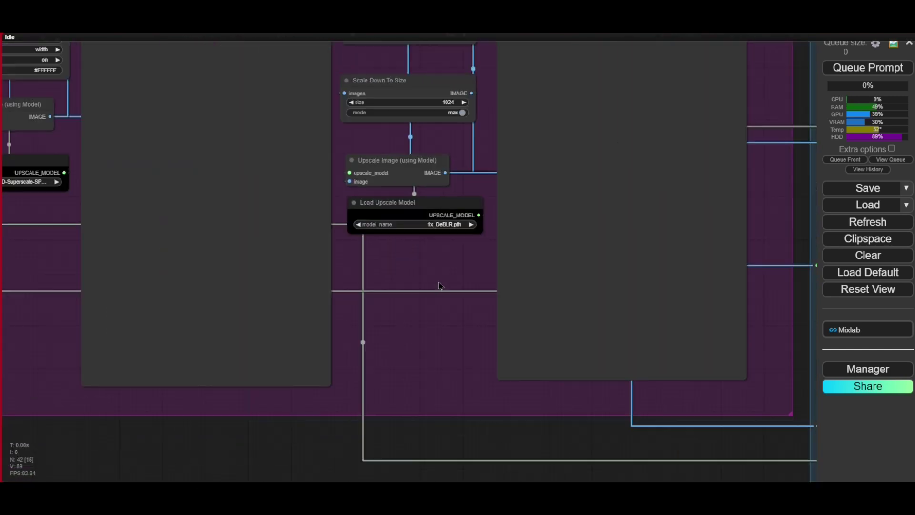
{"action": "left_click_drag", "start_coordinate": [310, 160], "coordinate": [172, 201]}
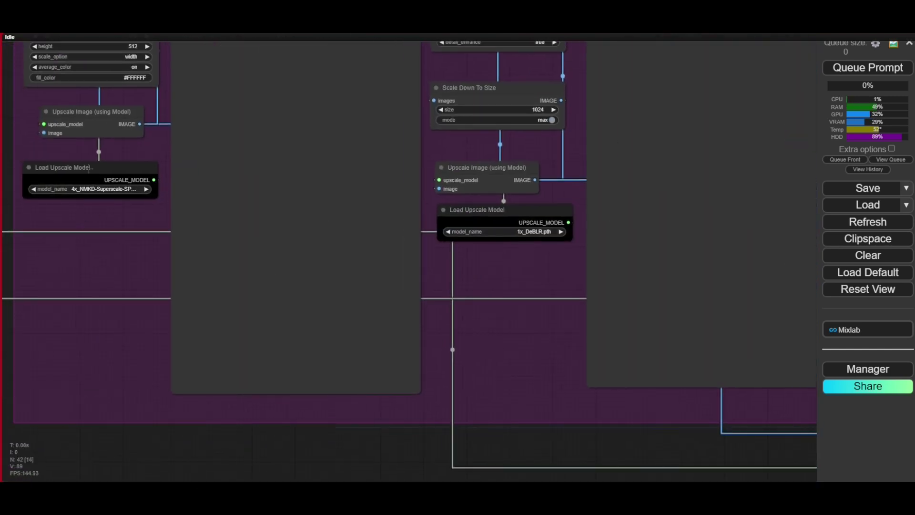
{"action": "scroll", "coordinate": [110, 198], "scroll_direction": "up", "scroll_amount": 10}
{"action": "left_click_drag", "start_coordinate": [77, 234], "coordinate": [218, 265]}
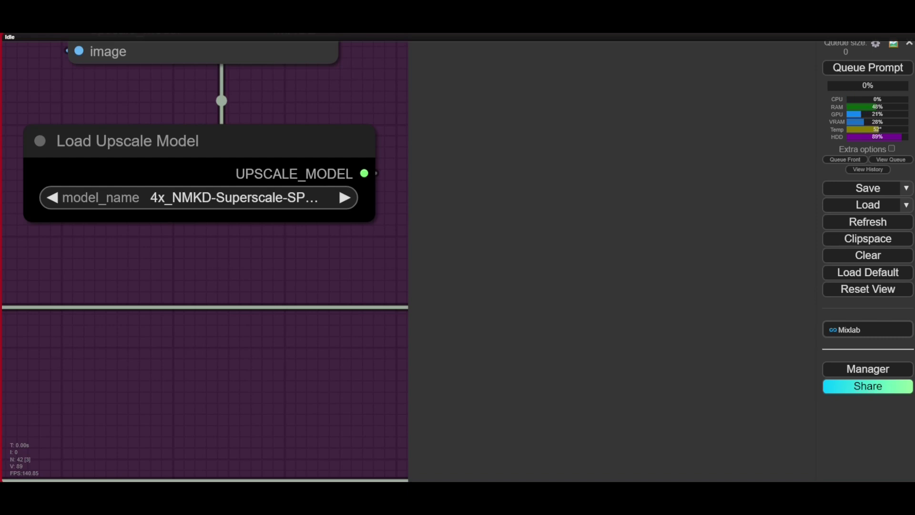
{"action": "scroll", "coordinate": [244, 281], "scroll_direction": "down", "scroll_amount": 3}
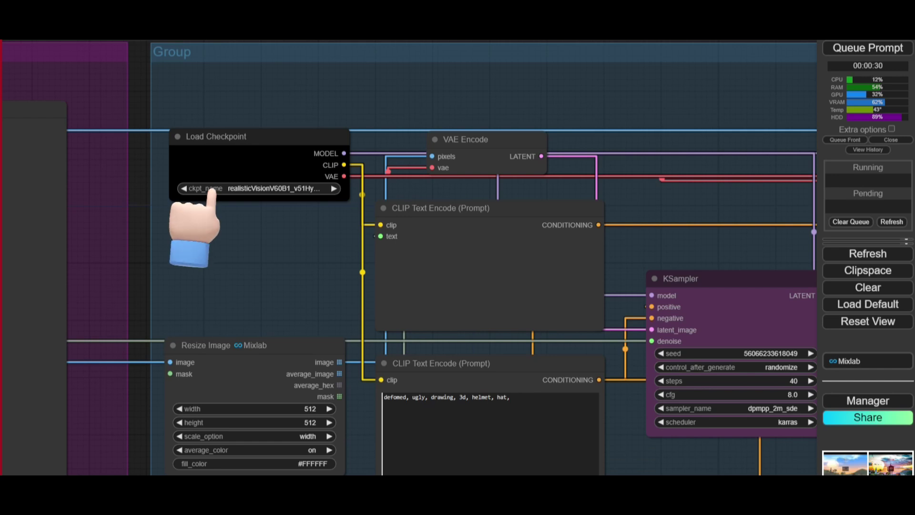
Select the realisticVisionV60B1_v51HyperVAE.safetensors checkpoint in the Load Checkpoint node
{"action": "left_click", "coordinate": [197, 189]}
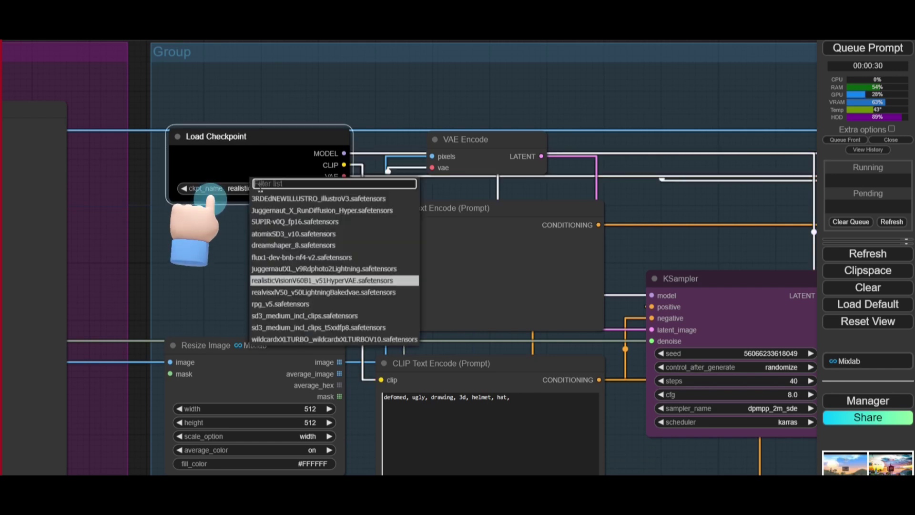
{"action": "left_click", "coordinate": [301, 282]}
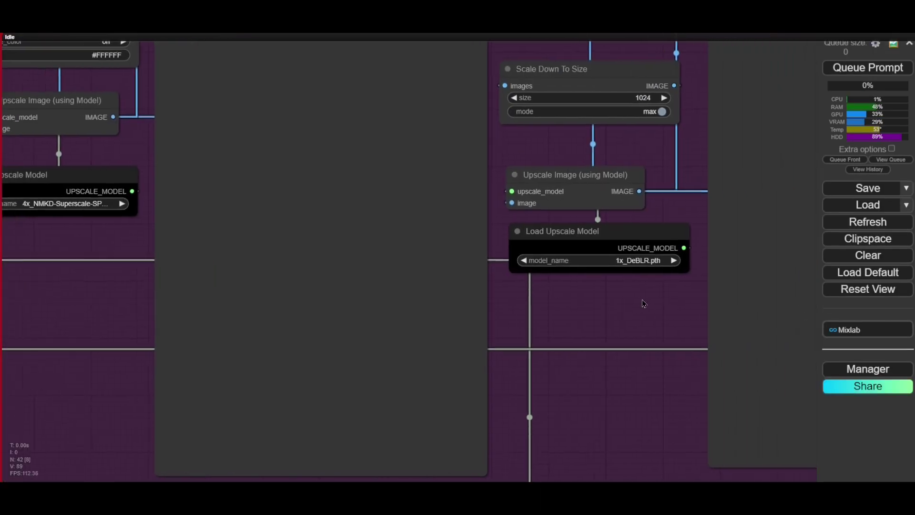
Check the second Load Upscale Model node and the checkpoint name in the Load Checkpoint node
{"action": "left_click_drag", "start_coordinate": [643, 302], "coordinate": [405, 323]}
{"action": "scroll", "coordinate": [503, 305], "scroll_direction": "down", "scroll_amount": 2}
{"action": "left_click_drag", "start_coordinate": [548, 355], "coordinate": [253, 360]}
{"action": "left_click_drag", "start_coordinate": [634, 316], "coordinate": [243, 461]}
{"action": "scroll", "coordinate": [215, 160], "scroll_direction": "up", "scroll_amount": 8}
{"action": "scroll", "coordinate": [216, 160], "scroll_direction": "up", "scroll_amount": 1}
{"action": "scroll", "coordinate": [206, 114], "scroll_direction": "down", "scroll_amount": 2}
{"action": "left_click", "coordinate": [188, 224]}
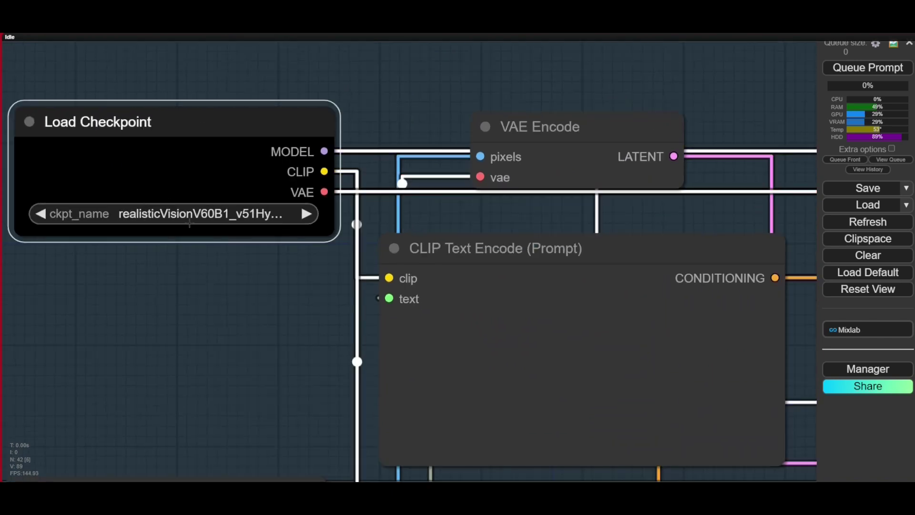
{"action": "left_click", "coordinate": [189, 220]}
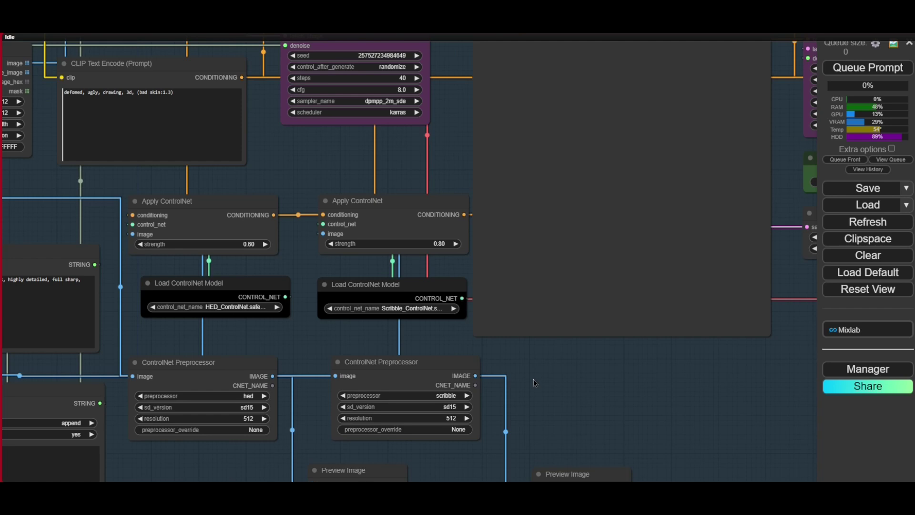
Review the ControlNet models available in the first Load ControlNet Model node without changing the selection
{"action": "left_click", "coordinate": [225, 308]}
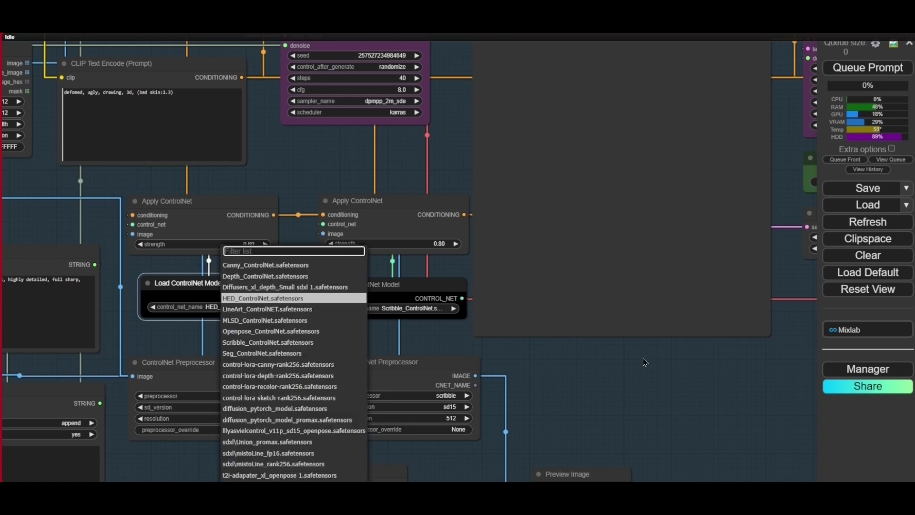
{"action": "left_click_drag", "start_coordinate": [635, 352], "coordinate": [623, 352]}
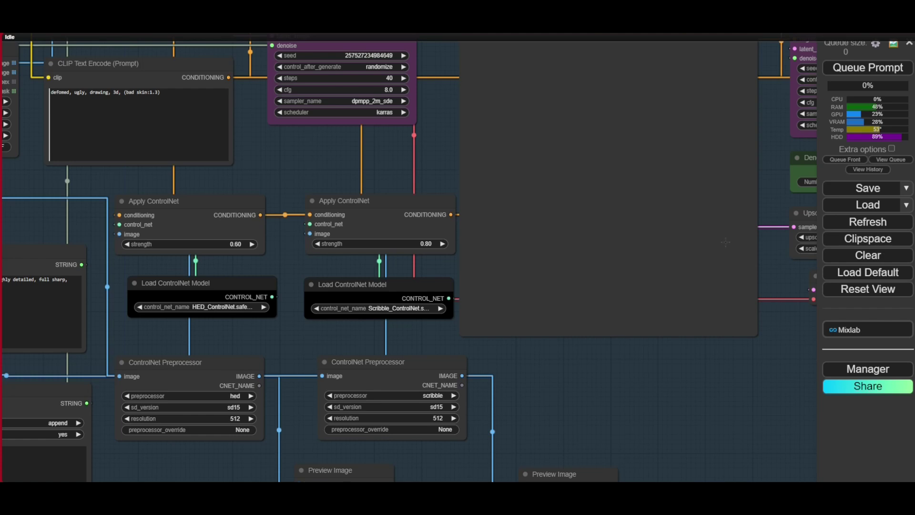
{"action": "left_click", "coordinate": [222, 306]}
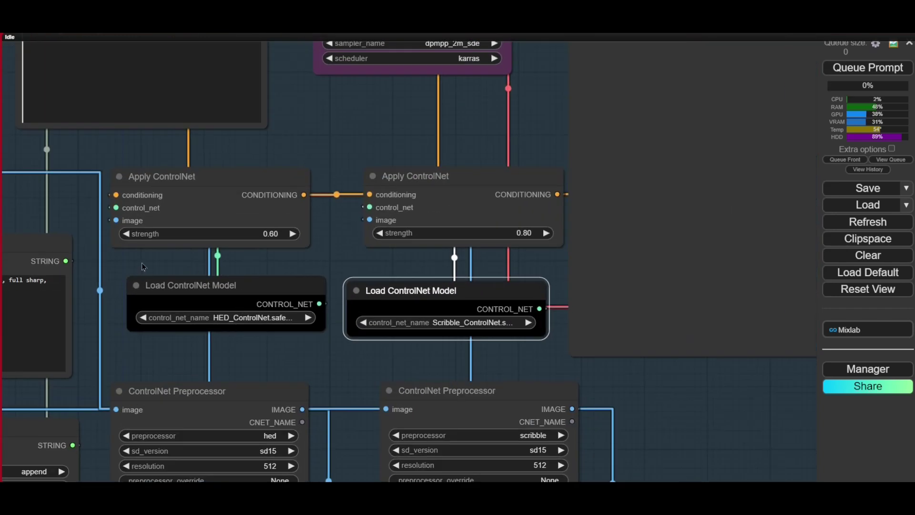
{"action": "left_click_drag", "start_coordinate": [142, 266], "coordinate": [128, 236]}
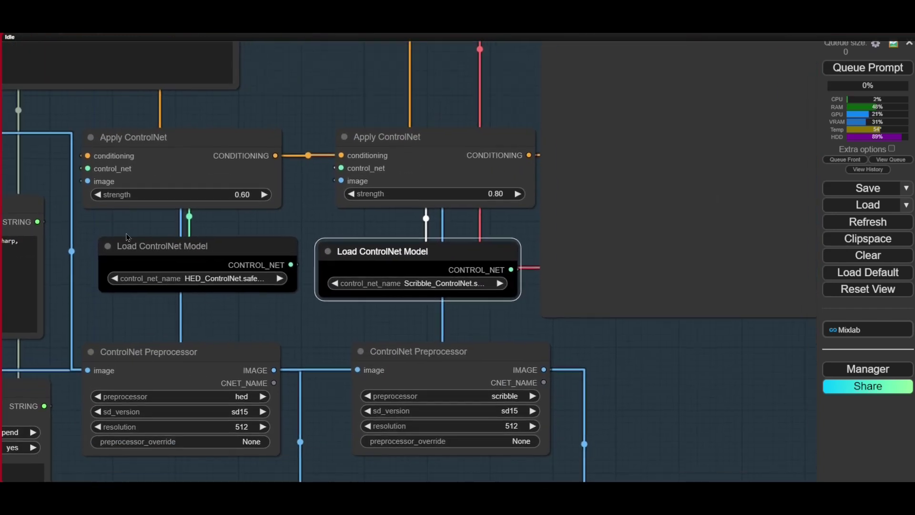
{"action": "left_click", "coordinate": [212, 276]}
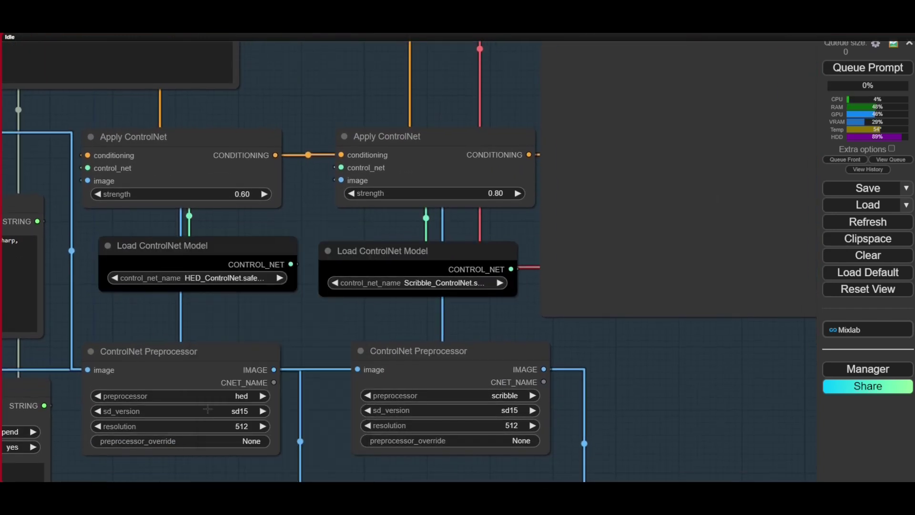
Check the preprocessor and sd_version options of the hed ControlNet Preprocessor and return to its ControlNet model loader
{"action": "left_click", "coordinate": [250, 396]}
{"action": "left_click", "coordinate": [213, 412]}
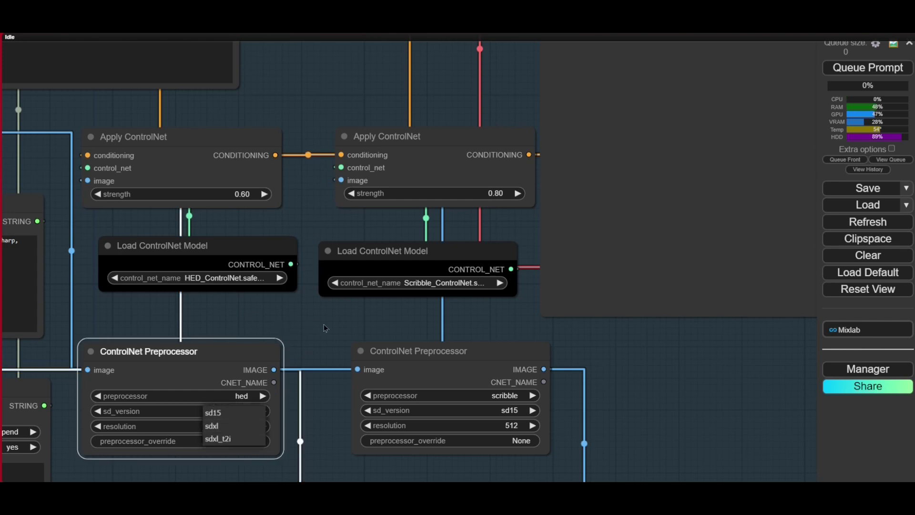
{"action": "left_click", "coordinate": [314, 342]}
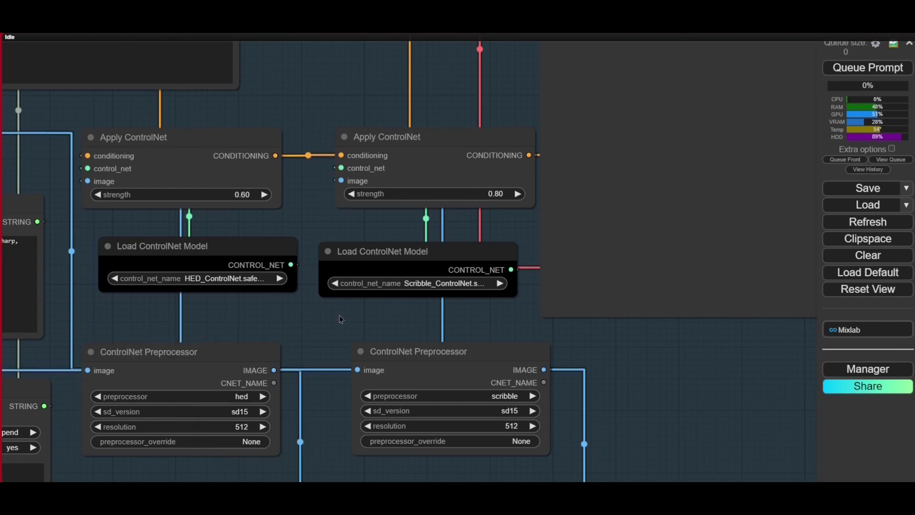
{"action": "scroll", "coordinate": [341, 319], "scroll_direction": "down", "scroll_amount": 4}
{"action": "scroll", "coordinate": [287, 325], "scroll_direction": "up", "scroll_amount": 2}
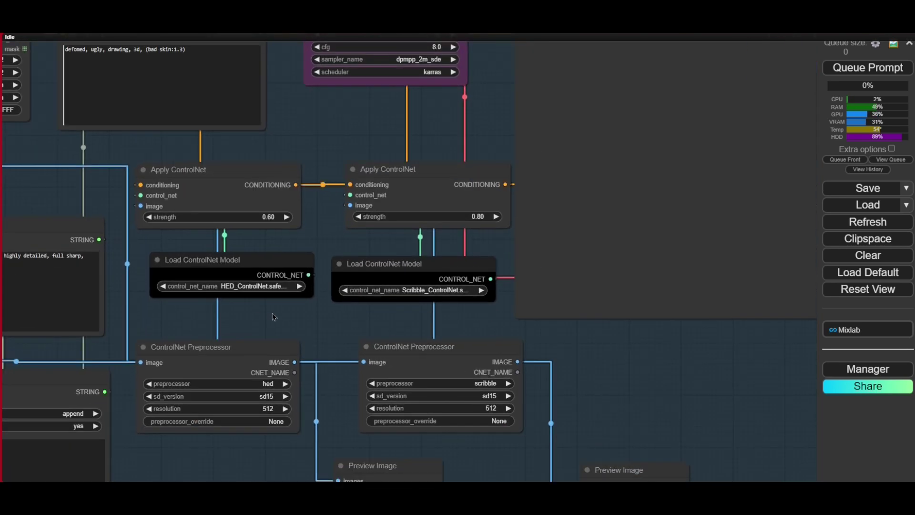
{"action": "left_click", "coordinate": [248, 287]}
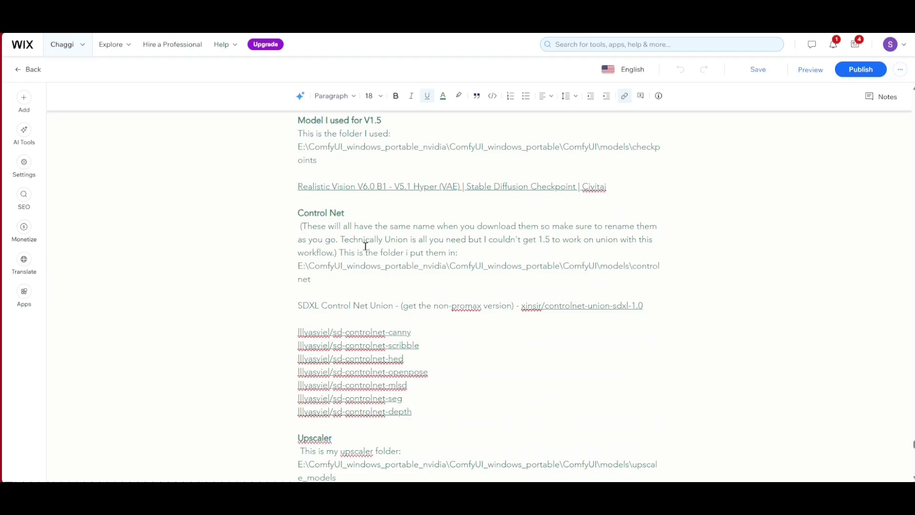
Switch to the Wix article draft and review the ControlNet and upscaler download links and the models folder screenshot
{"action": "scroll", "coordinate": [370, 249], "scroll_direction": "down", "scroll_amount": 2}
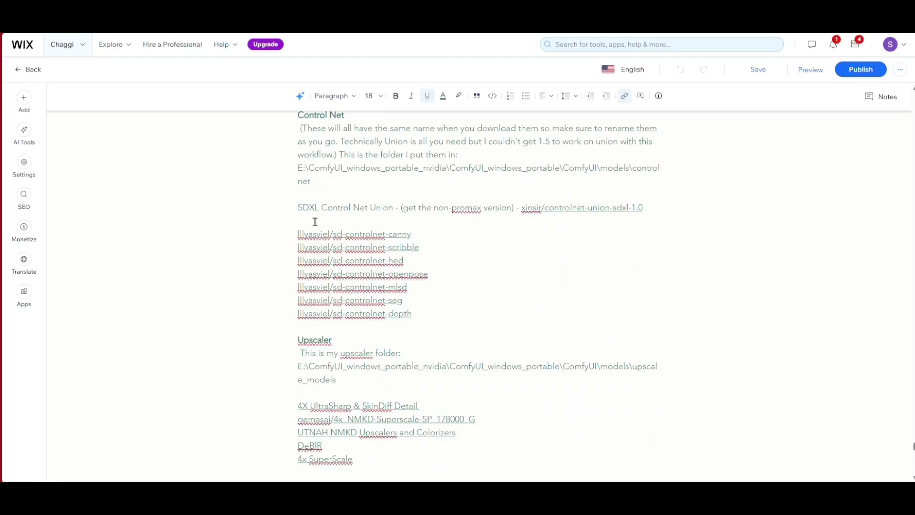
{"action": "left_click", "coordinate": [319, 245]}
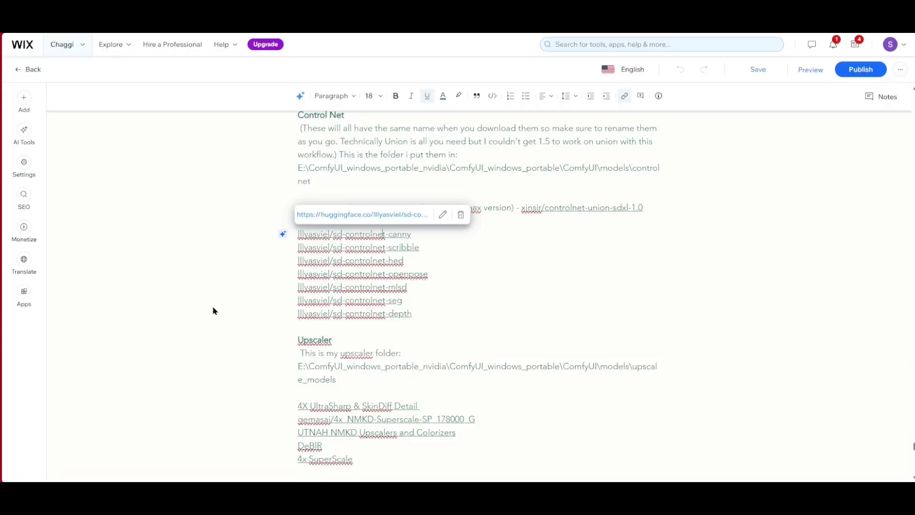
{"action": "scroll", "coordinate": [209, 307], "scroll_direction": "up", "scroll_amount": 10}
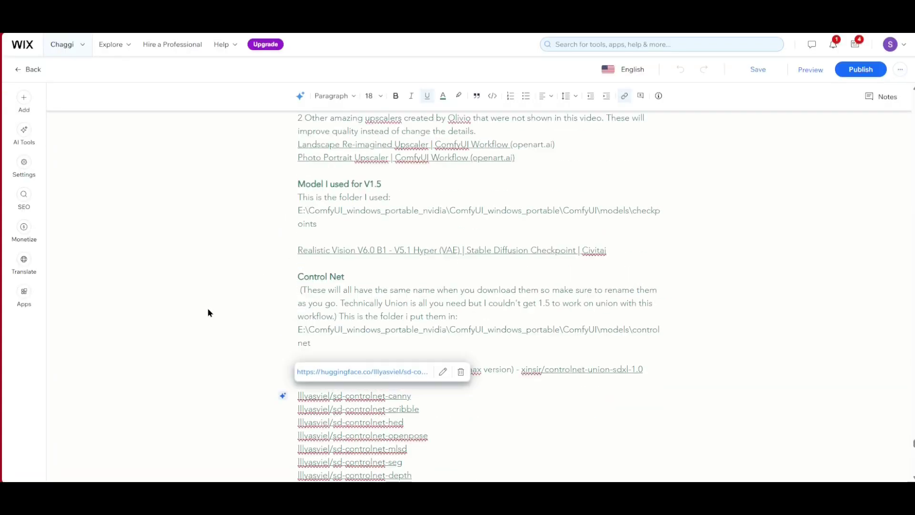
{"action": "scroll", "coordinate": [207, 311], "scroll_direction": "up", "scroll_amount": 8}
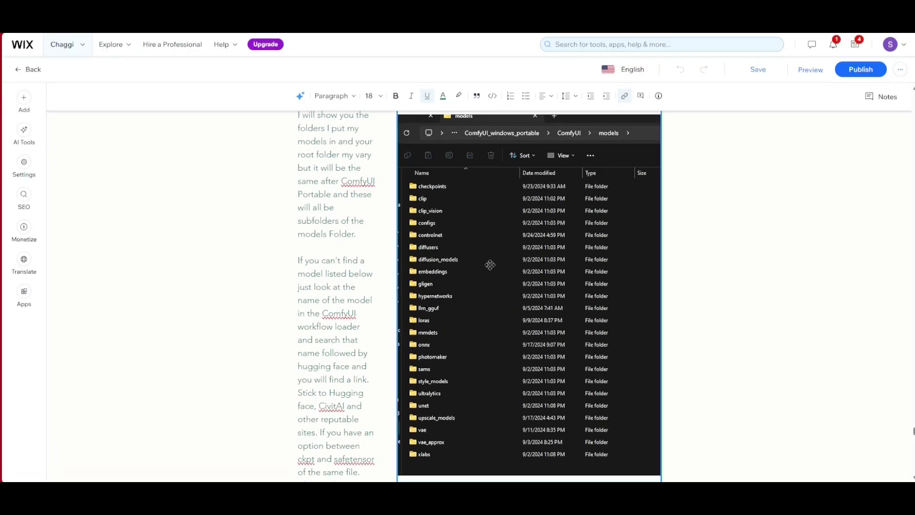
{"action": "scroll", "coordinate": [475, 238], "scroll_direction": "down", "scroll_amount": 1}
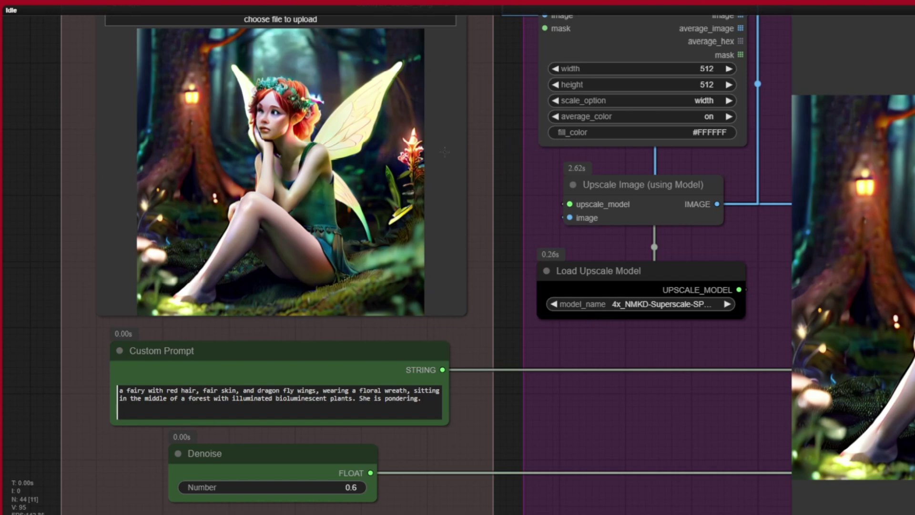
Examine the fairy input image, its custom prompt and the denoise setting in the ComfyUI input group
{"action": "left_click_drag", "start_coordinate": [79, 108], "coordinate": [84, 285]}
{"action": "scroll", "coordinate": [279, 187], "scroll_direction": "up", "scroll_amount": 1}
{"action": "scroll", "coordinate": [293, 187], "scroll_direction": "up", "scroll_amount": 2}
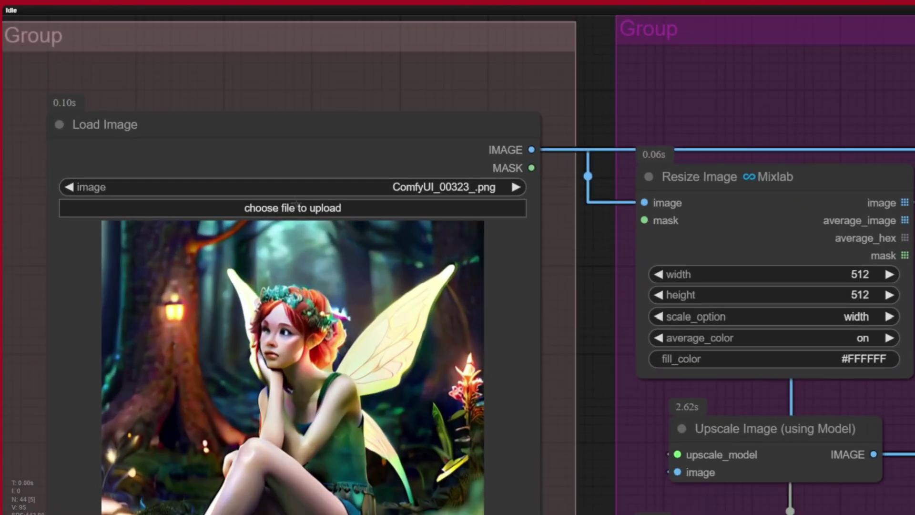
{"action": "left_click_drag", "start_coordinate": [30, 347], "coordinate": [18, 148]}
{"action": "left_click_drag", "start_coordinate": [28, 451], "coordinate": [54, 314]}
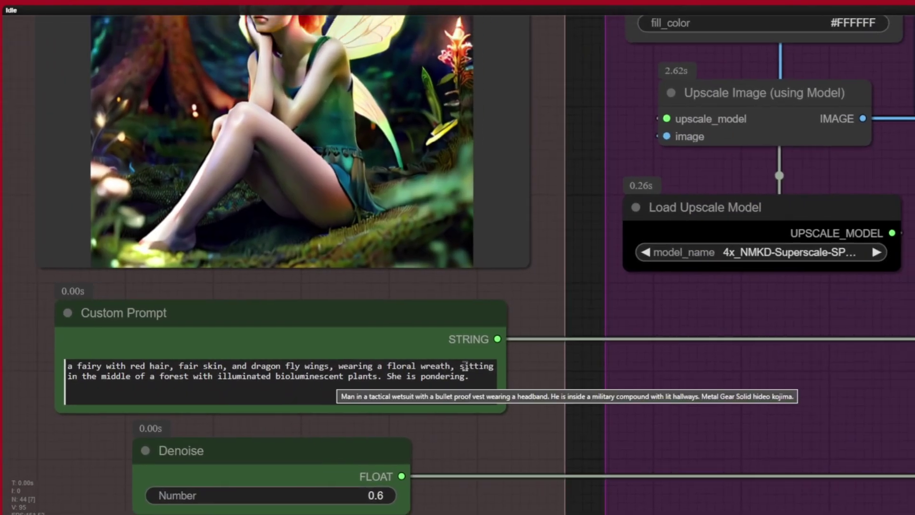
{"action": "scroll", "coordinate": [539, 152], "scroll_direction": "up", "scroll_amount": 3}
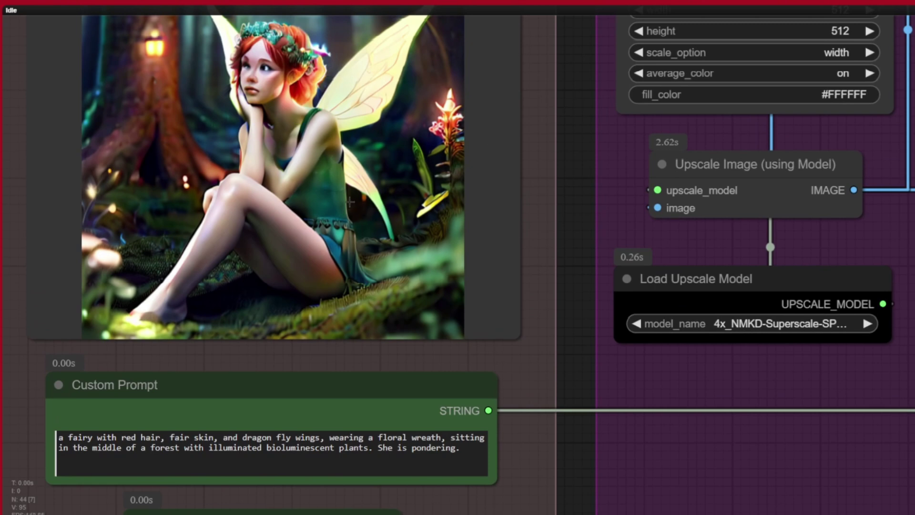
{"action": "scroll", "coordinate": [563, 309], "scroll_direction": "down", "scroll_amount": 1}
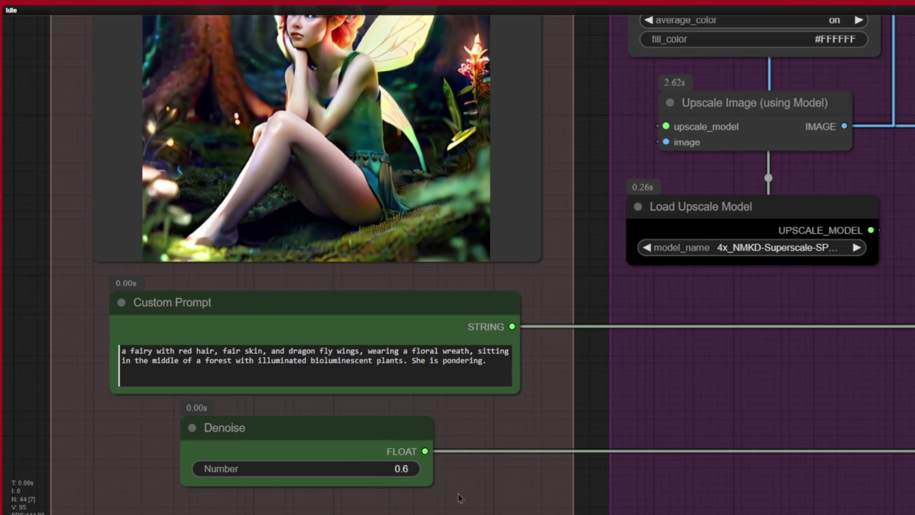
{"action": "left_click_drag", "start_coordinate": [488, 494], "coordinate": [517, 475]}
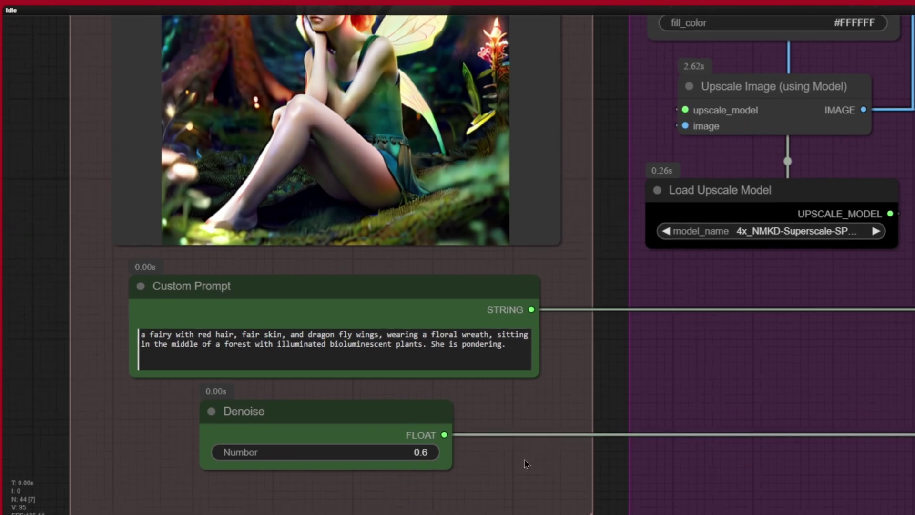
{"action": "scroll", "coordinate": [549, 151], "scroll_direction": "up", "scroll_amount": 5}
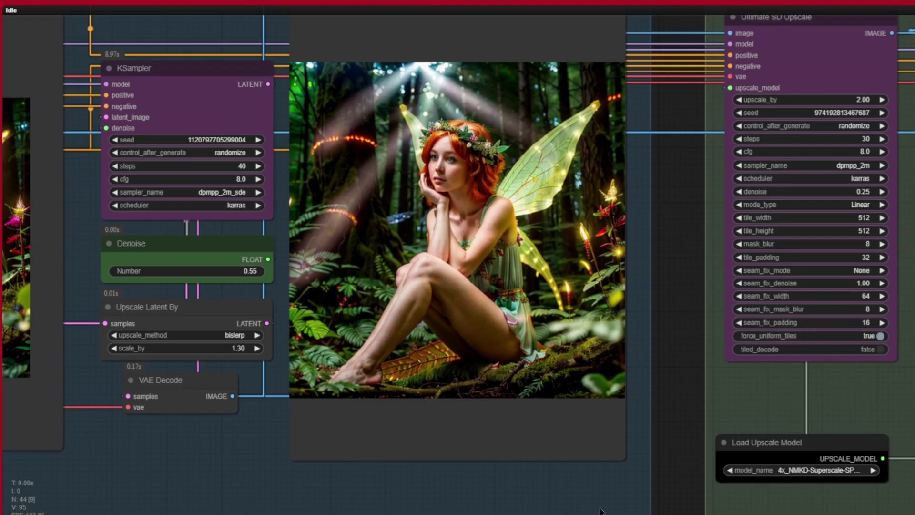
Send the final upscaled fairy image from the Save Image node to a workflow
{"action": "left_click_drag", "start_coordinate": [600, 511], "coordinate": [37, 510]}
{"action": "scroll", "coordinate": [412, 401], "scroll_direction": "down", "scroll_amount": 1}
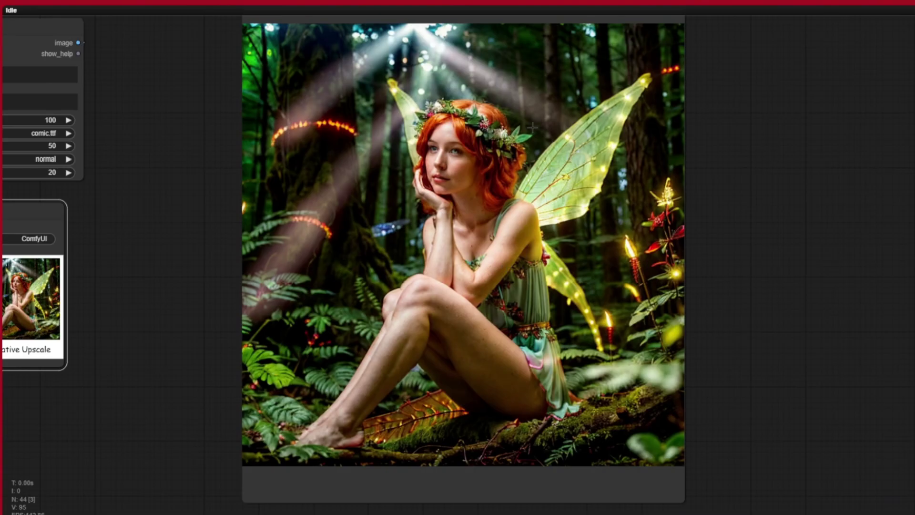
{"action": "right_click", "coordinate": [401, 209]}
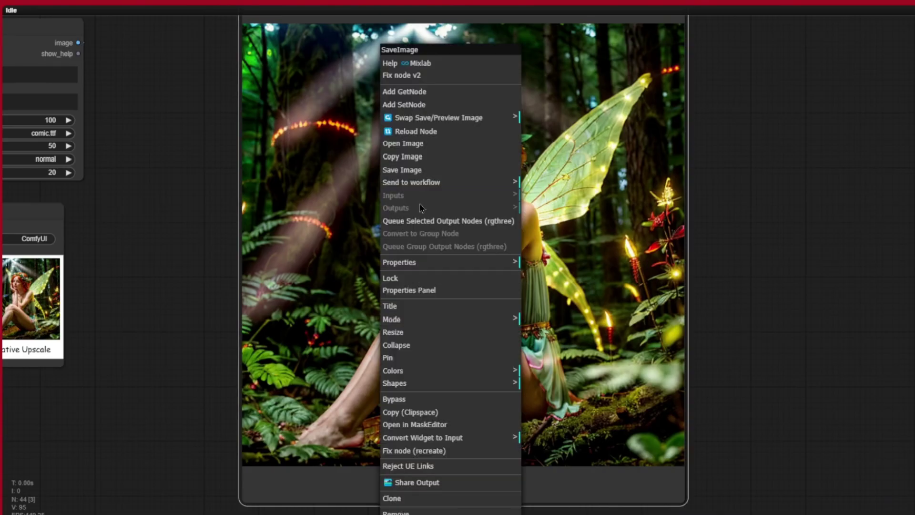
{"action": "mouse_move", "coordinate": [444, 182]}
{"action": "left_click", "coordinate": [539, 182]}
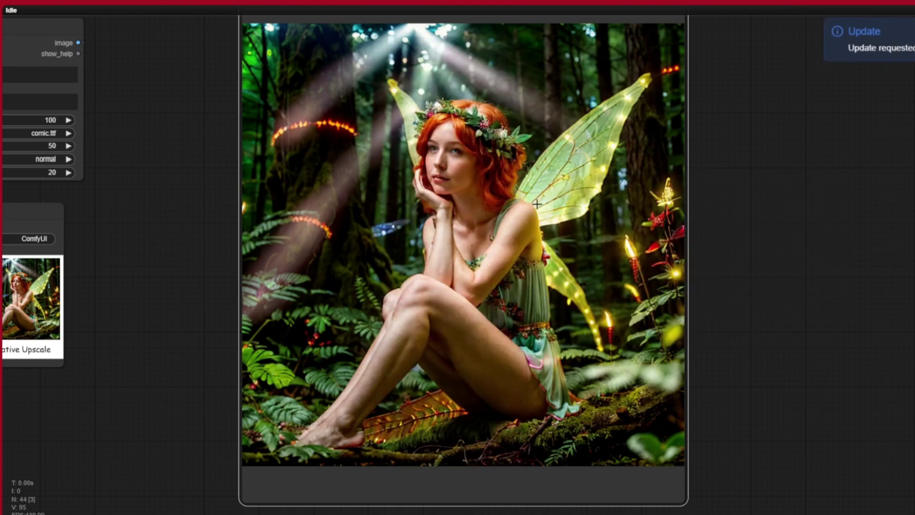